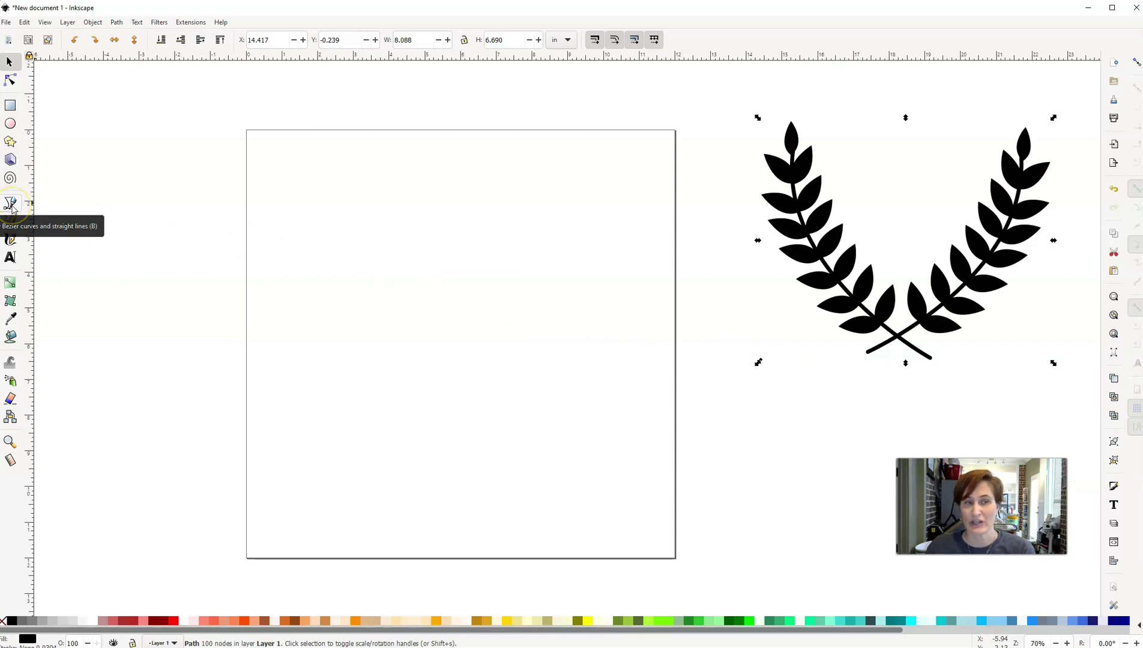
Draw an open curved stem about 5.5 in wide and 5 in high on the page with the Bezier tool.
left_click(11, 204)
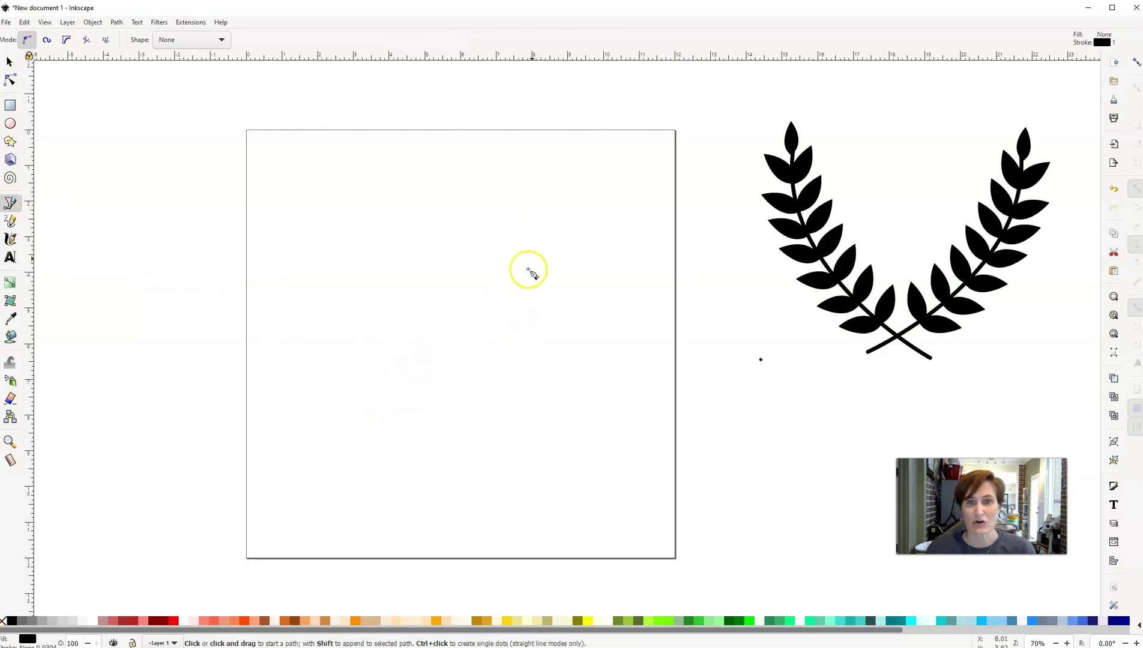
left_click(344, 382)
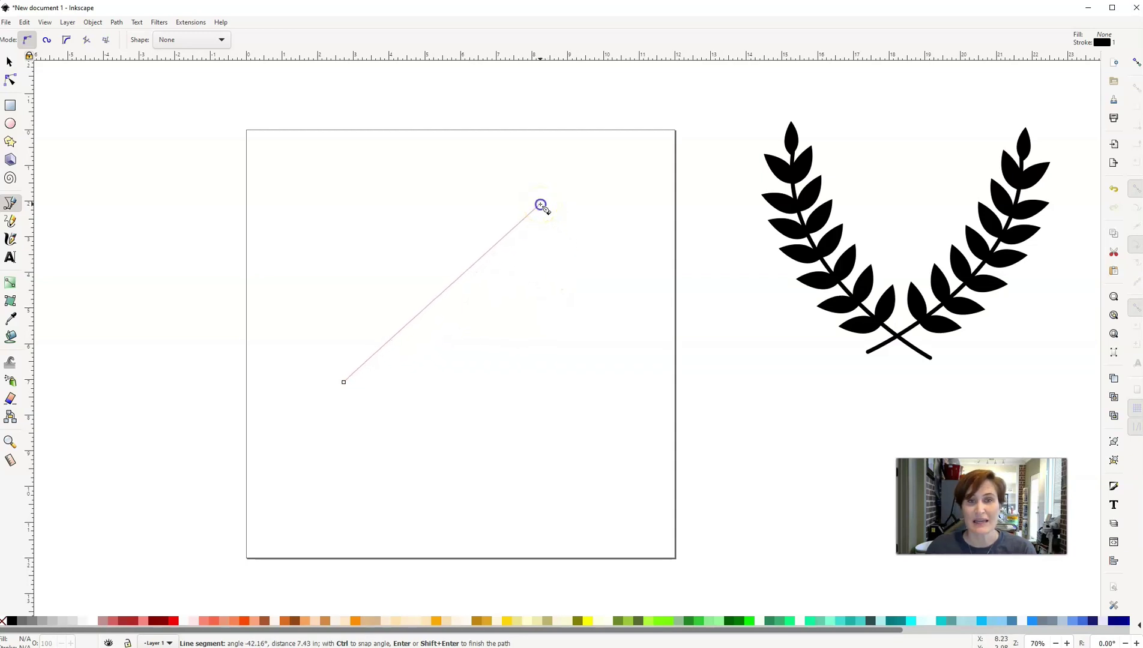
left_click_drag(539, 203, 575, 43)
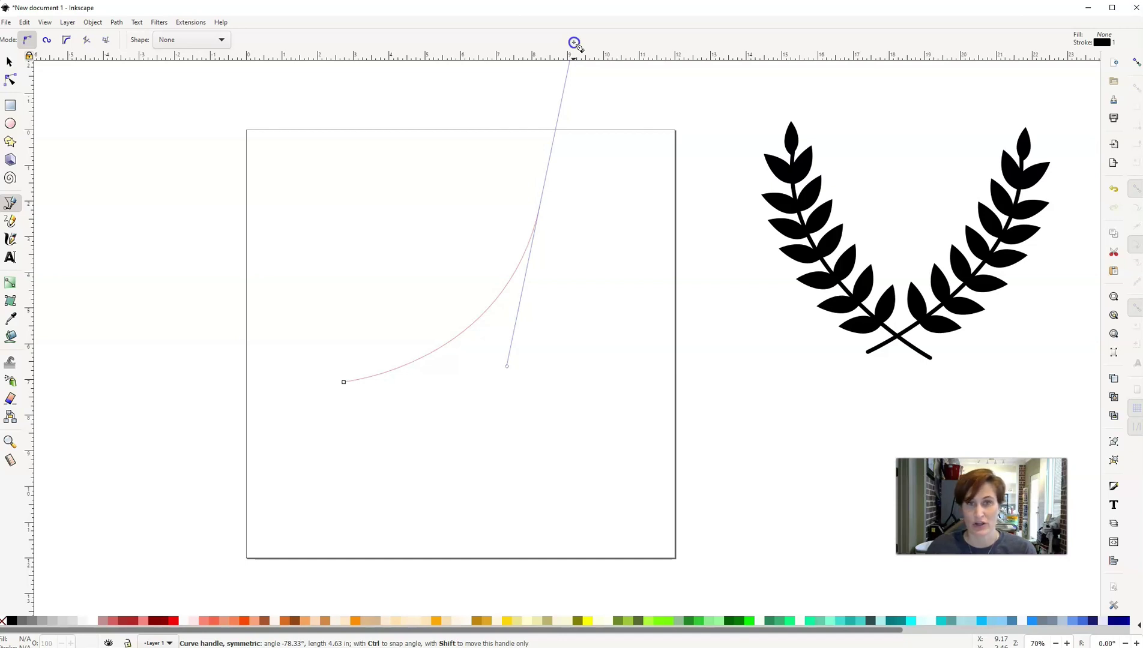
left_click_drag(574, 43, 573, 44)
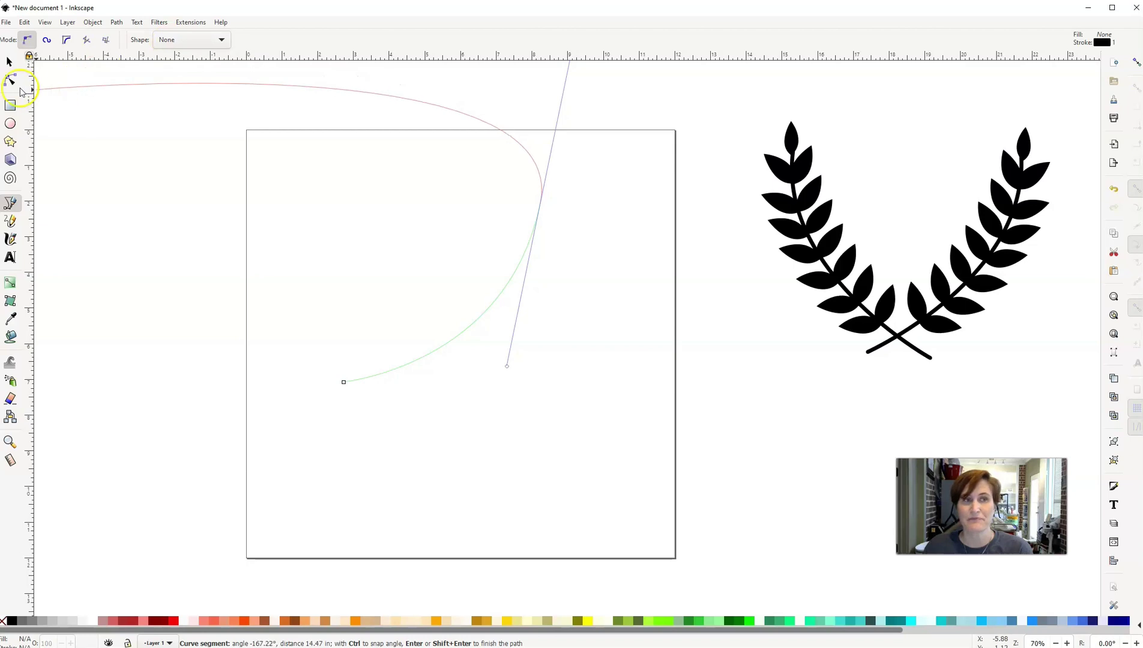
left_click(9, 63)
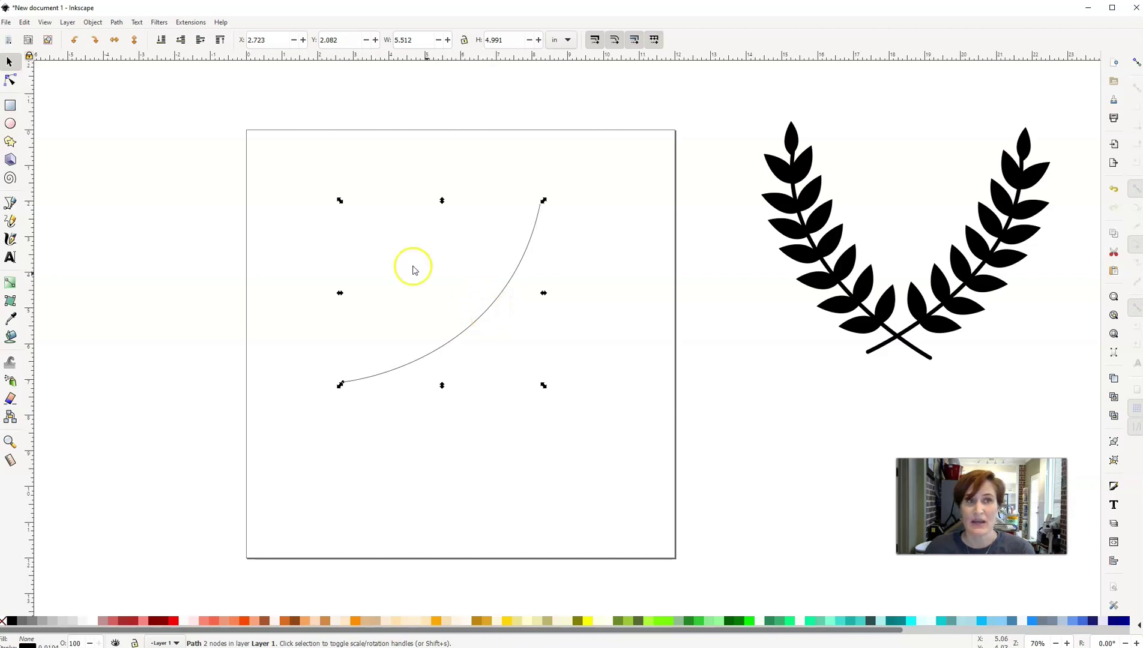
Set the curved stem's stroke width to 0.110 in and give it round caps.
left_click(93, 22)
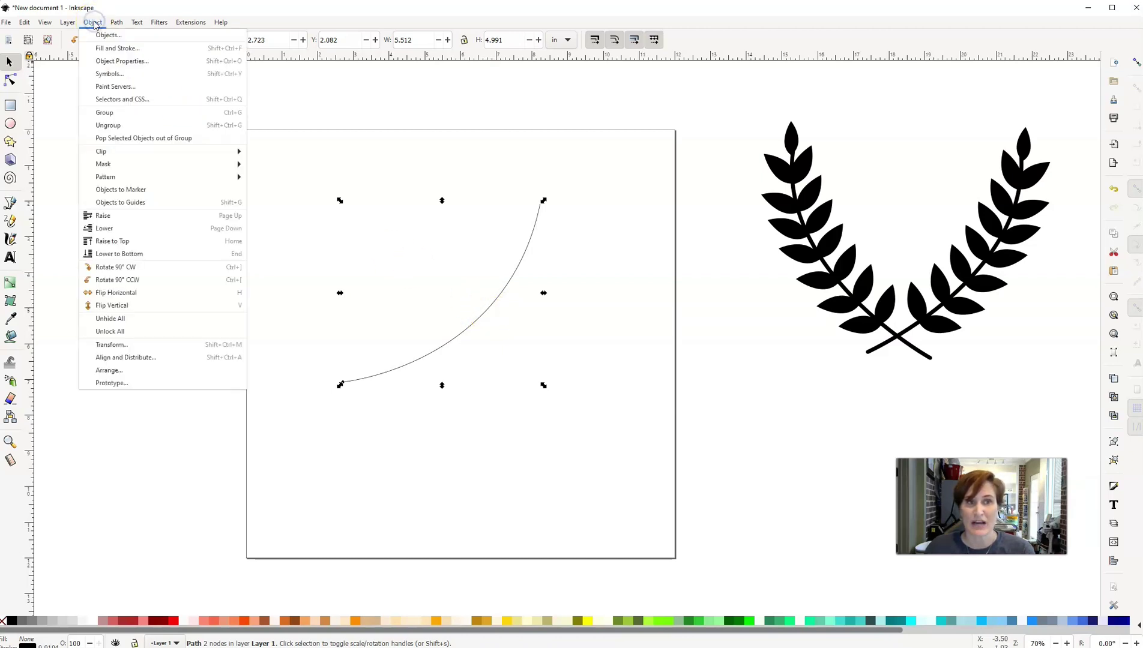
left_click(110, 49)
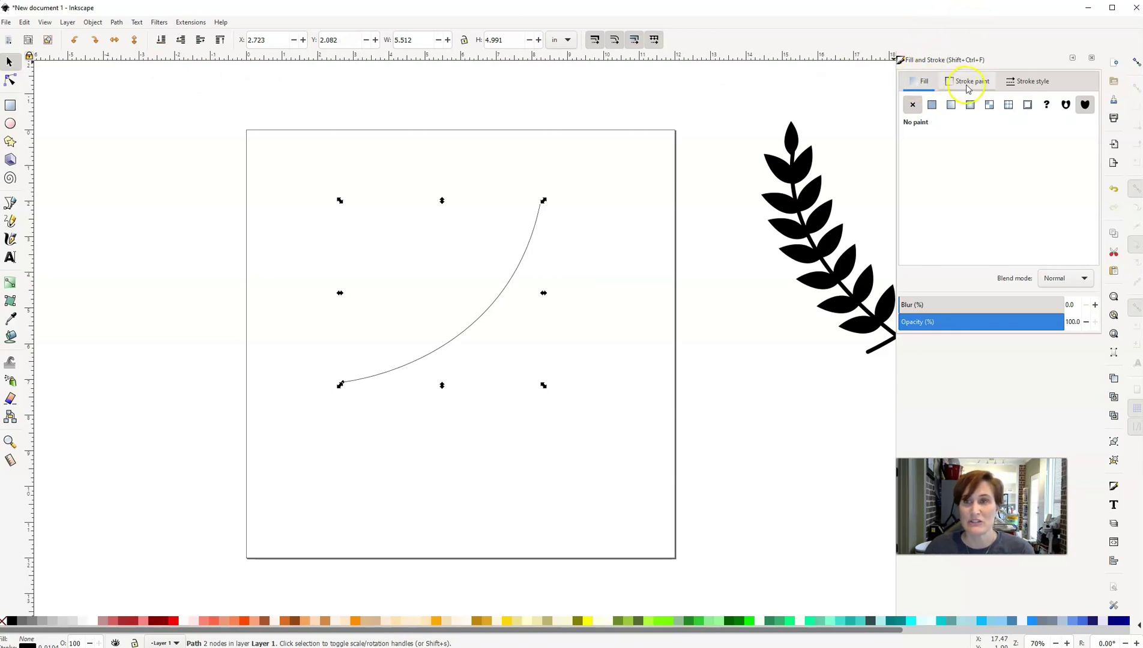
left_click(1022, 88)
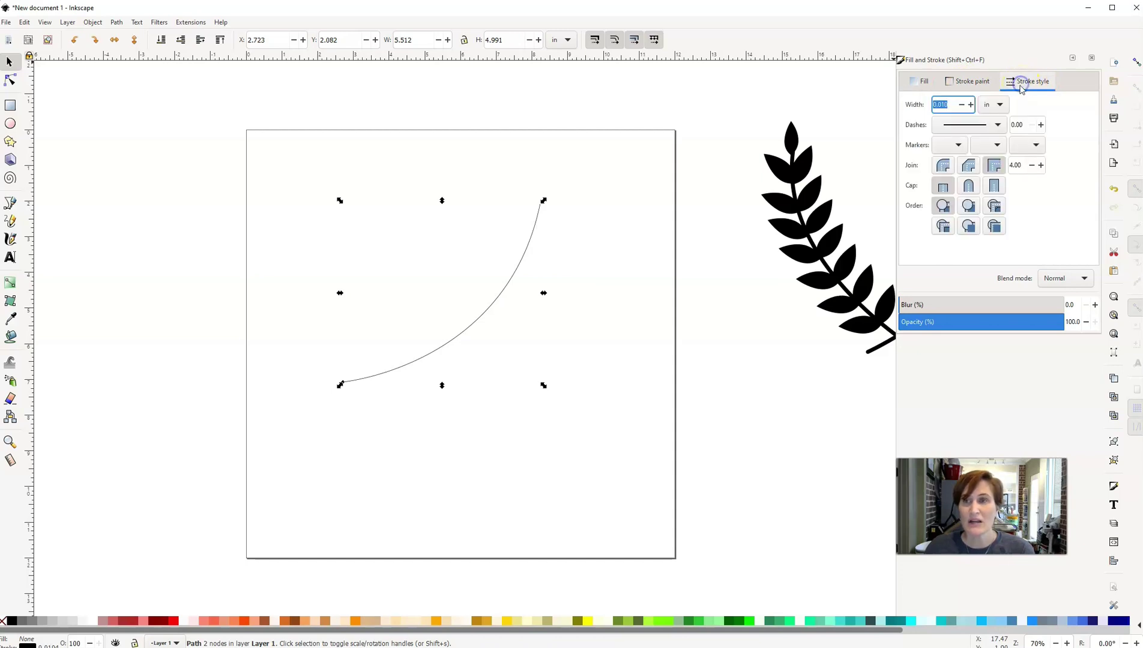
left_click(970, 105)
left_click(971, 105)
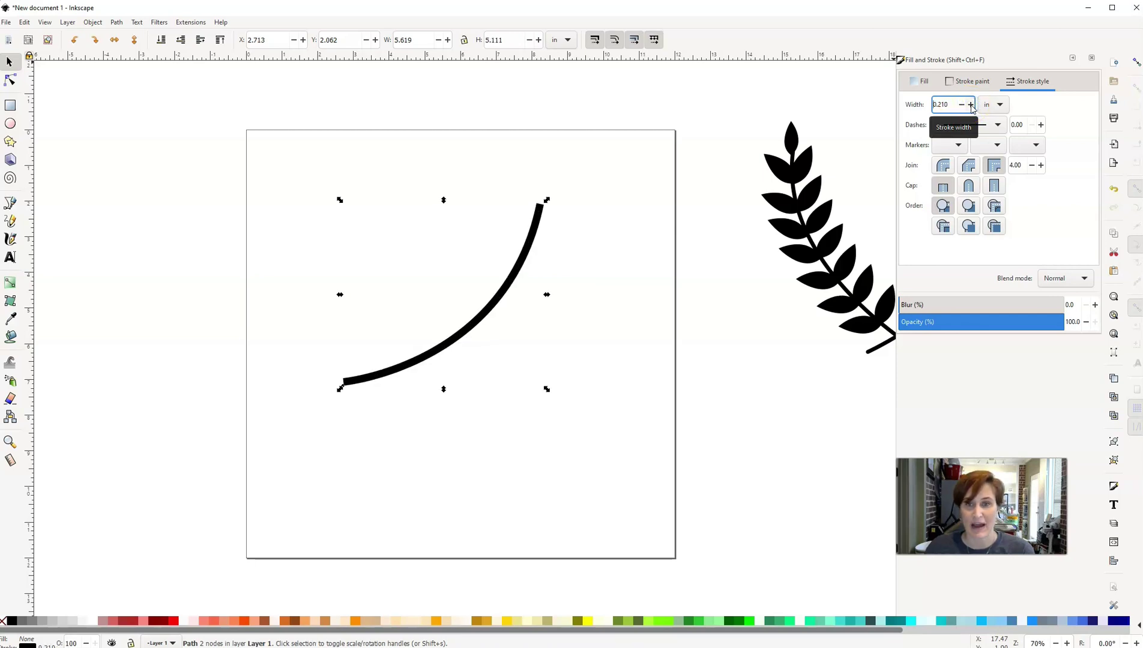
left_click(961, 106)
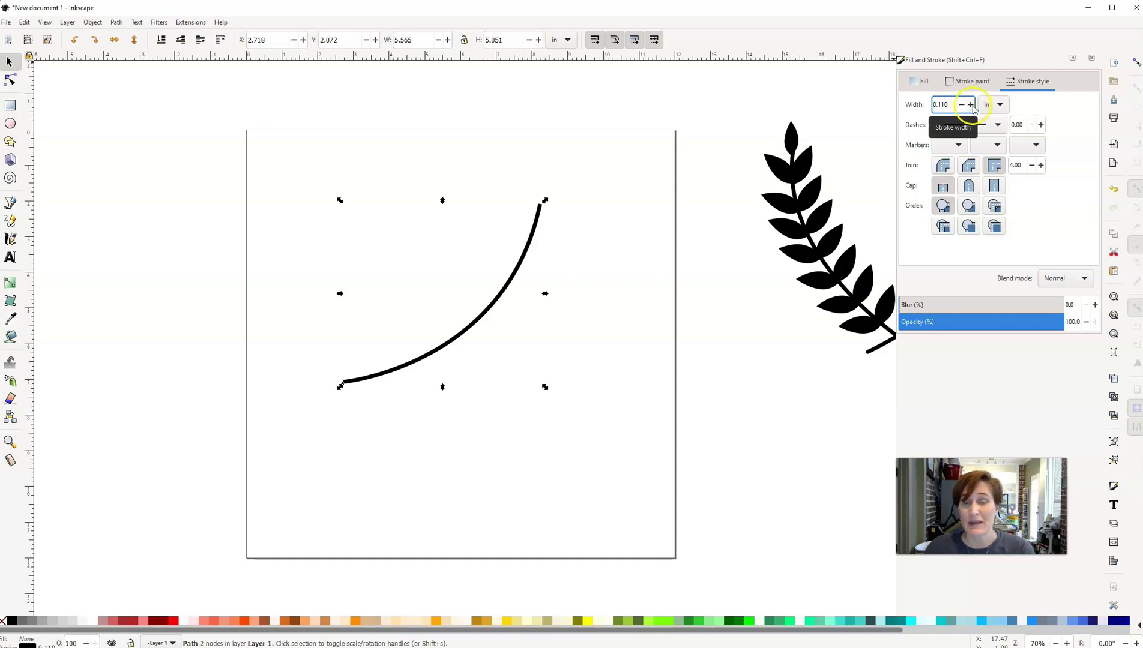
left_click(971, 140)
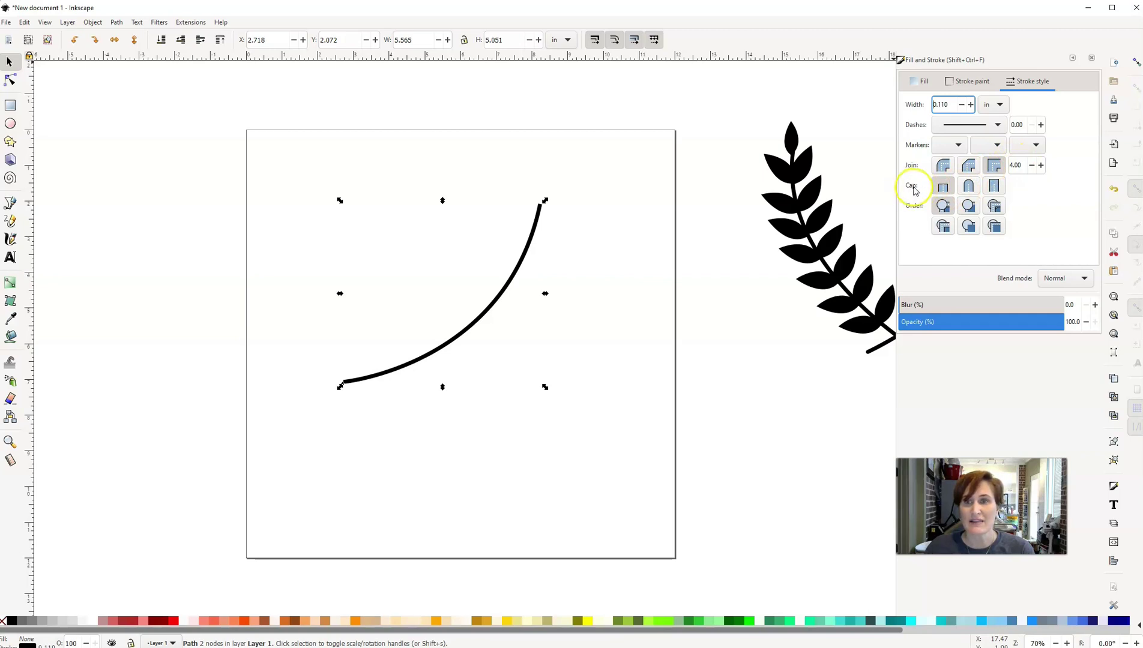
left_click(971, 185)
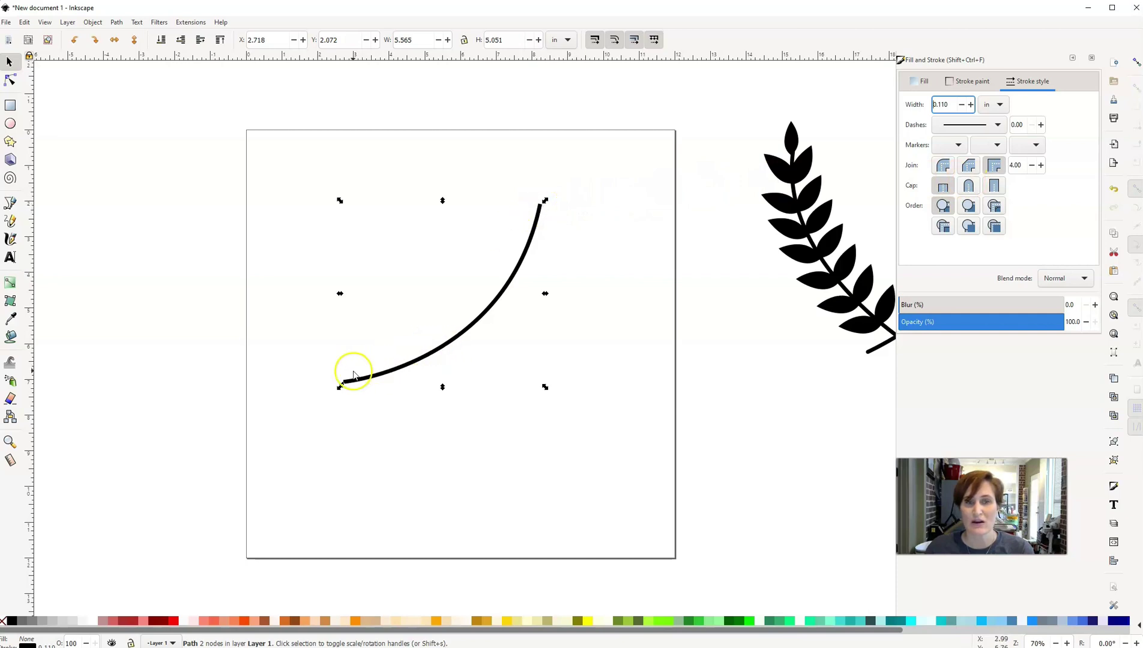
left_click(968, 185)
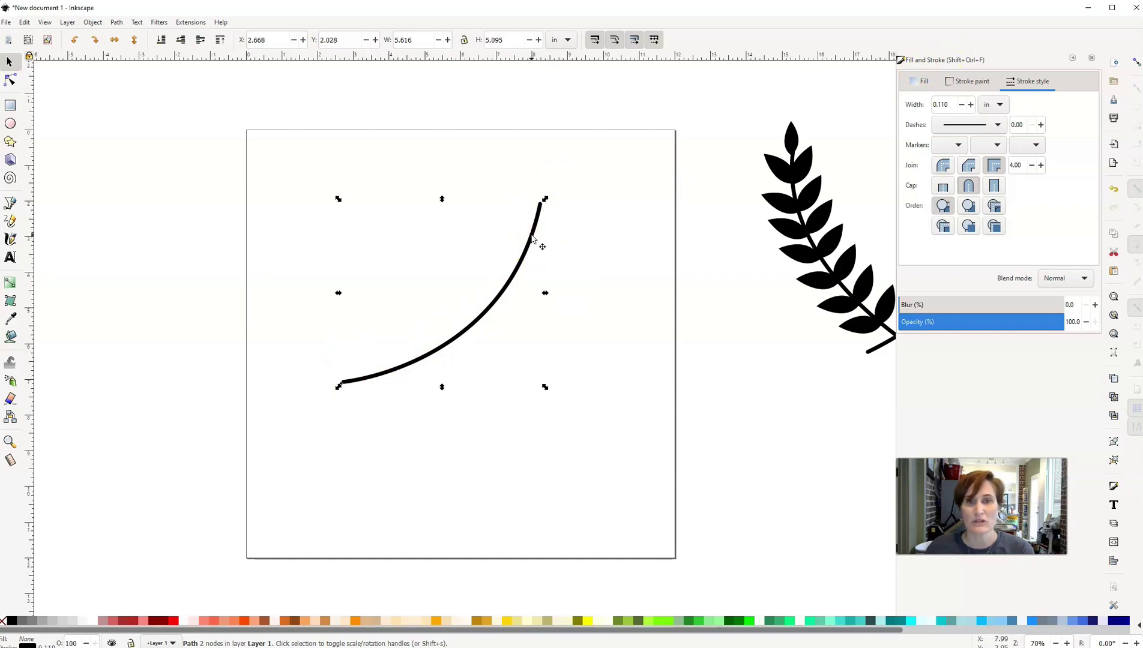
Rotate the stem slightly counterclockwise and refine its bend by adjusting its upper end node and that node's handle.
left_click(532, 236)
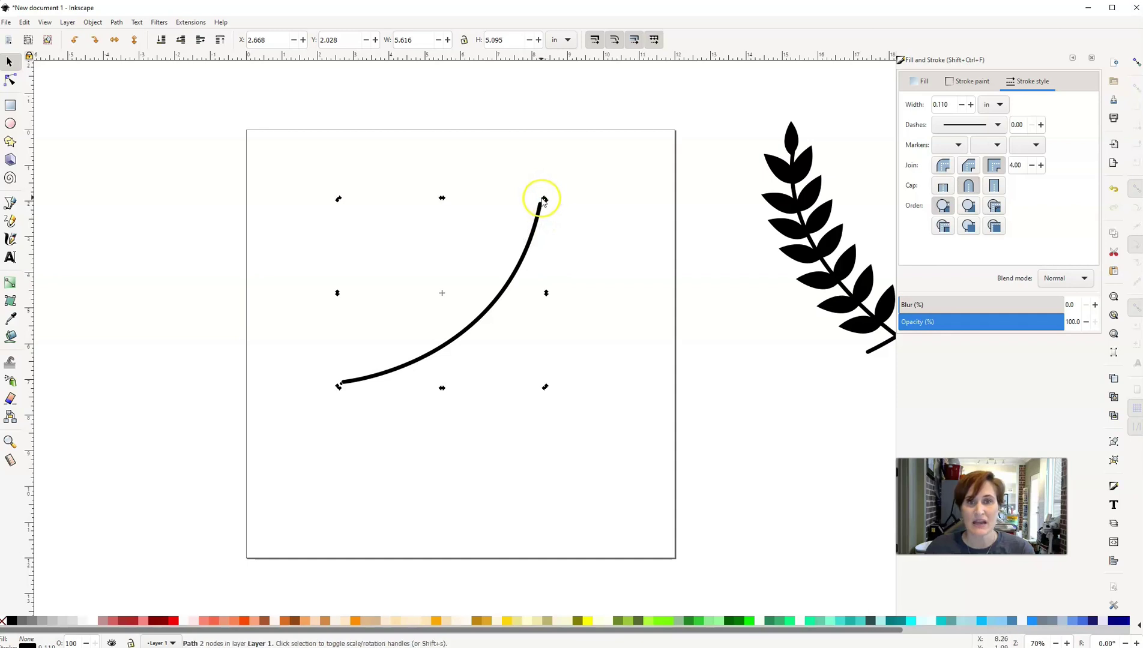
left_click_drag(546, 202, 538, 178)
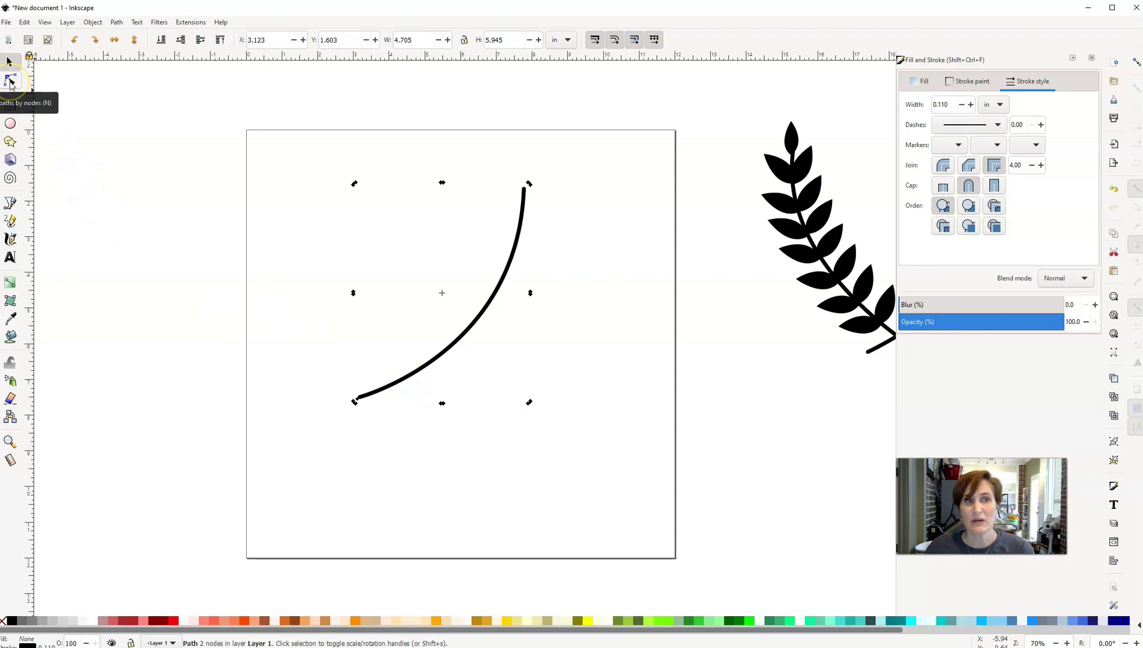
left_click(10, 82)
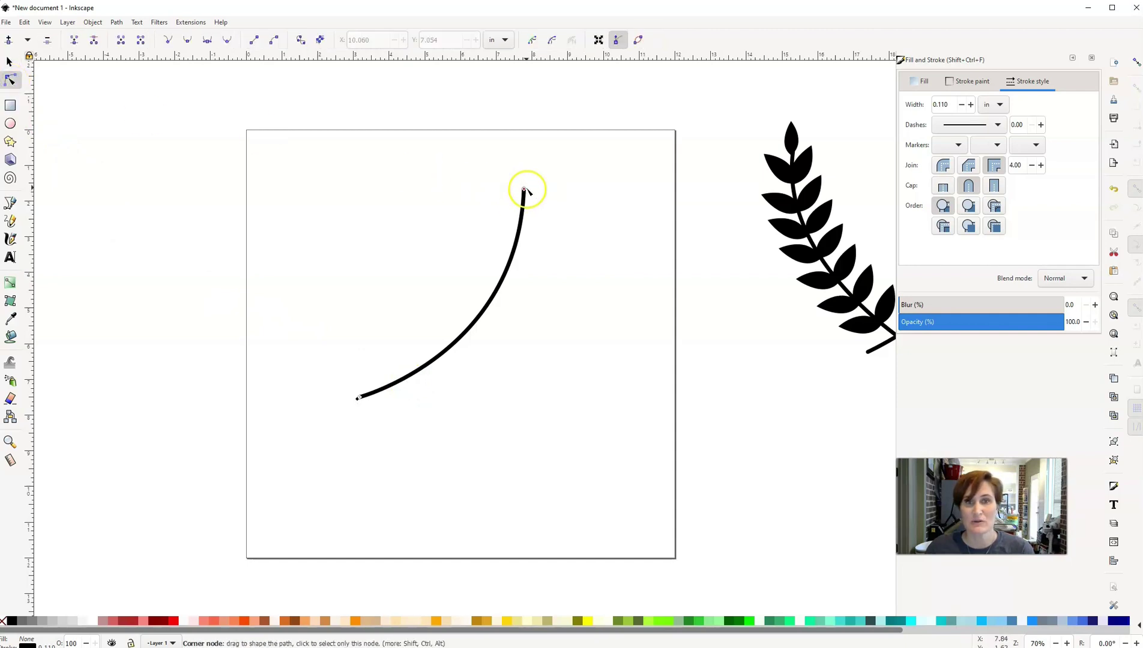
left_click_drag(524, 191, 535, 194)
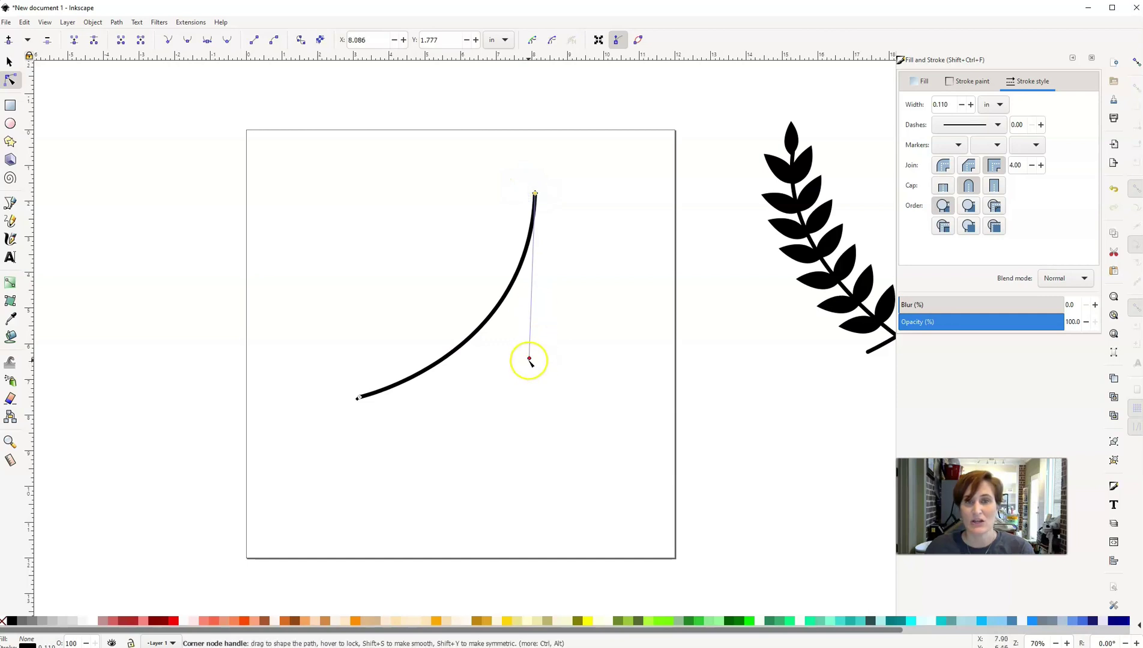
left_click_drag(529, 359, 508, 369)
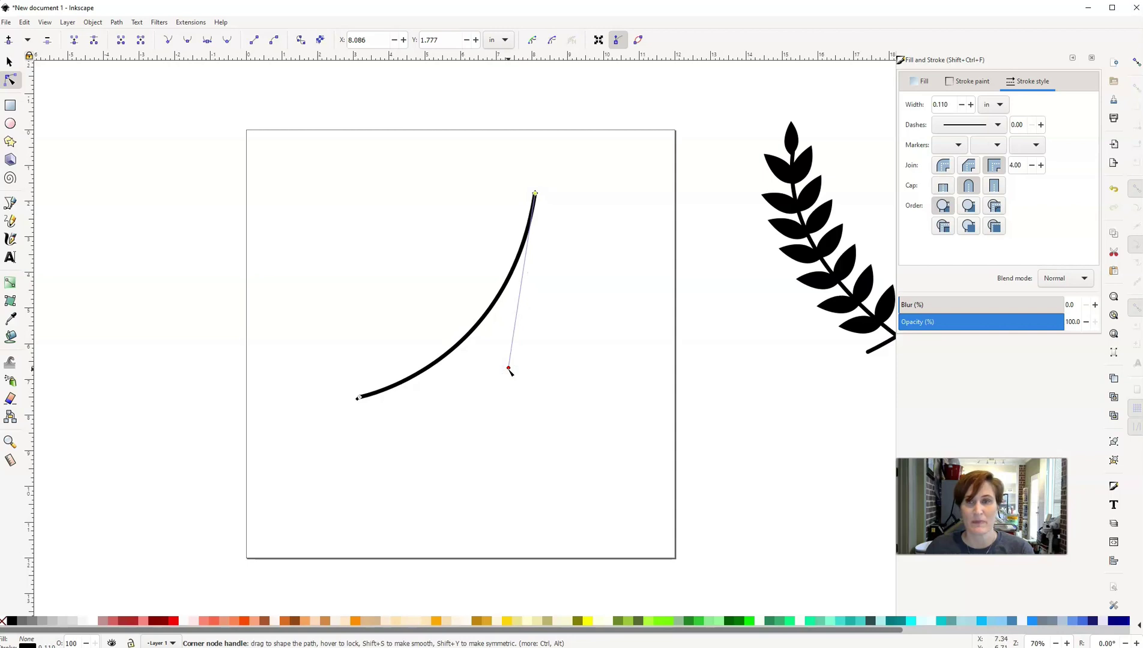
left_click(1094, 58)
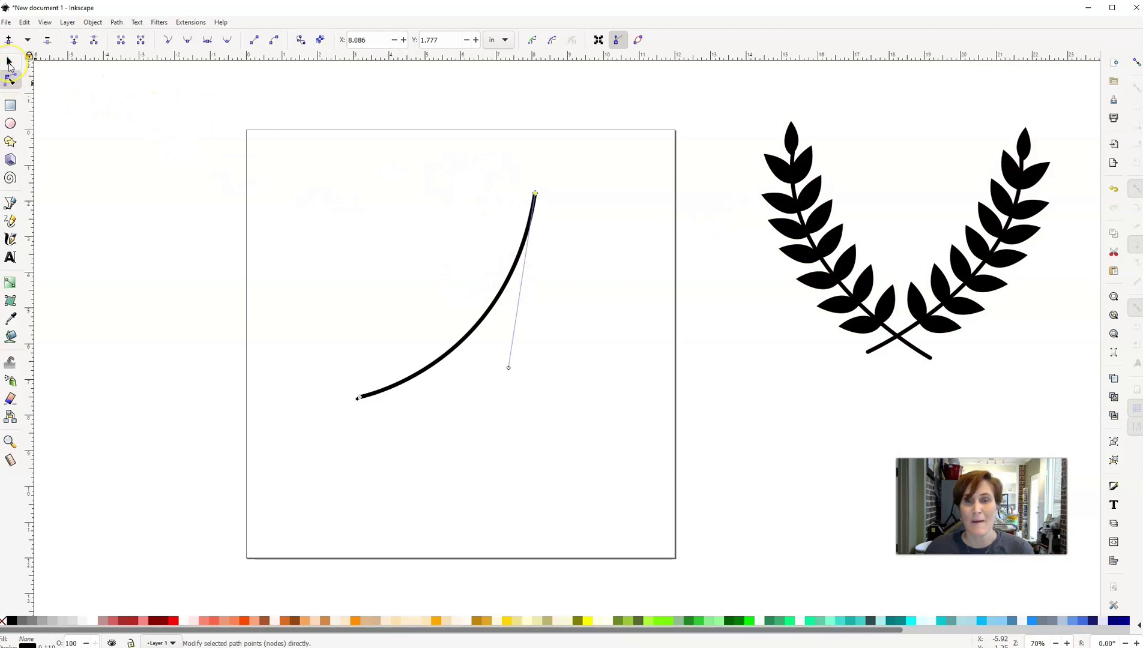
Draw a closed two-node leaf outline above and beside the stem with the Bezier tool, curving it at the lower node.
left_click(10, 205)
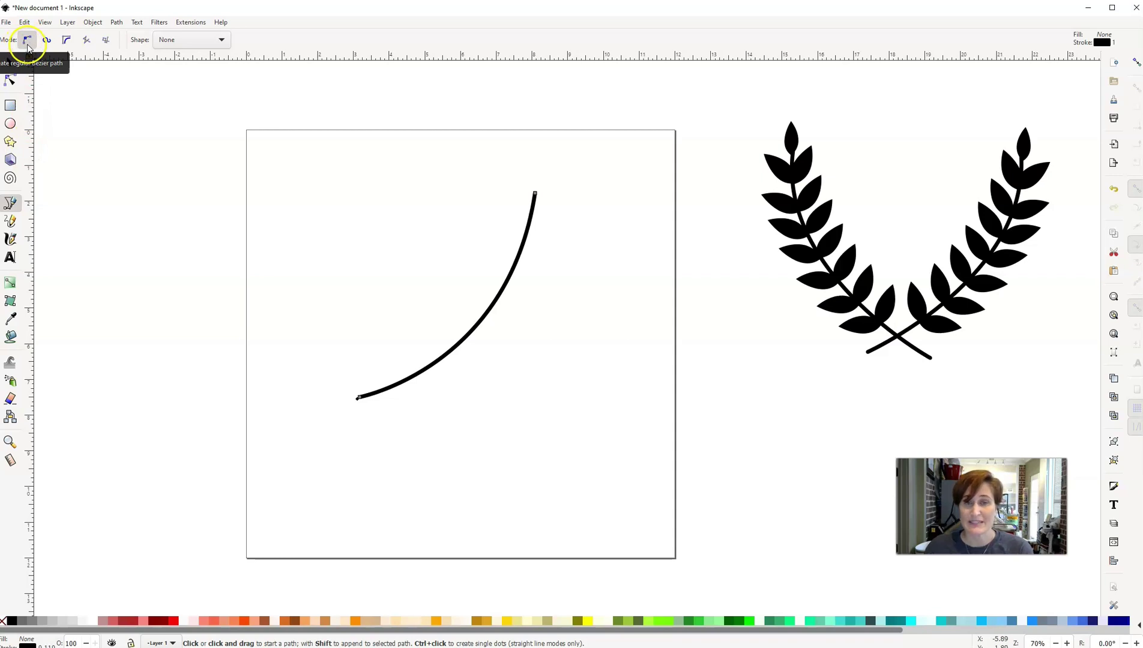
left_click(364, 162)
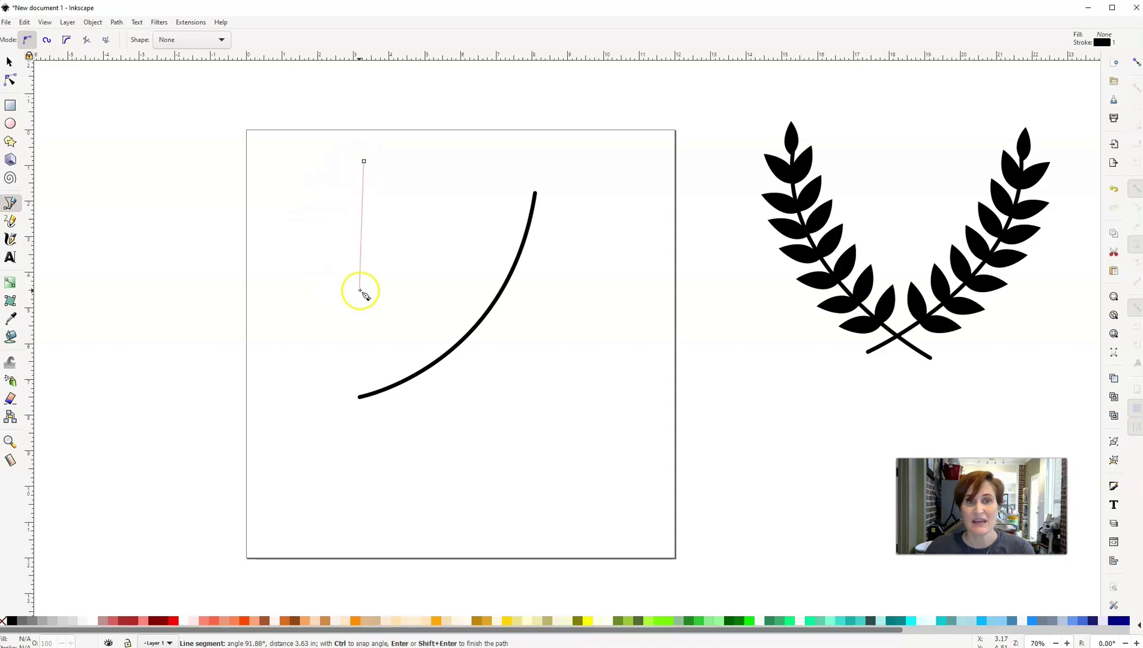
left_click_drag(363, 281, 428, 357)
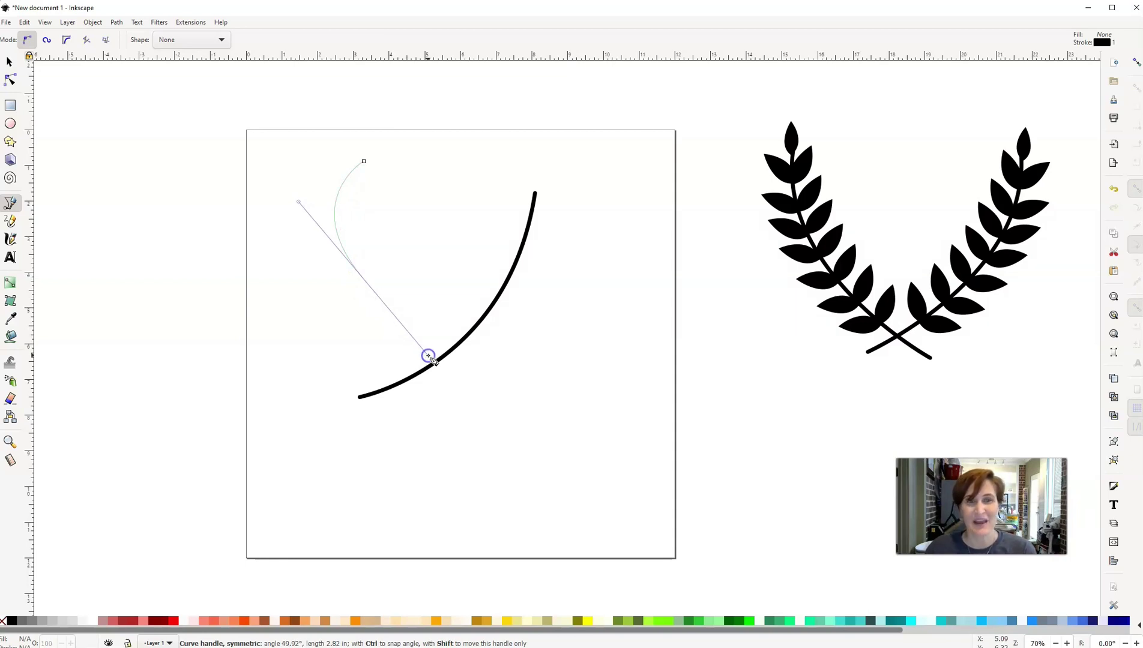
left_click_drag(428, 357, 428, 355)
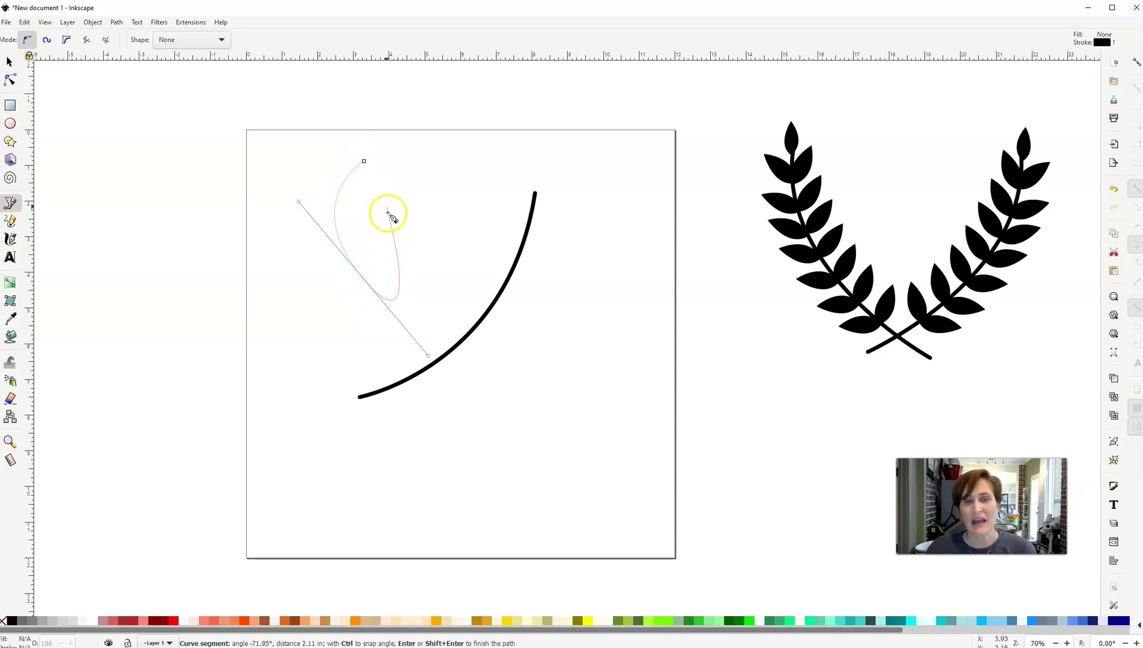
left_click(364, 161)
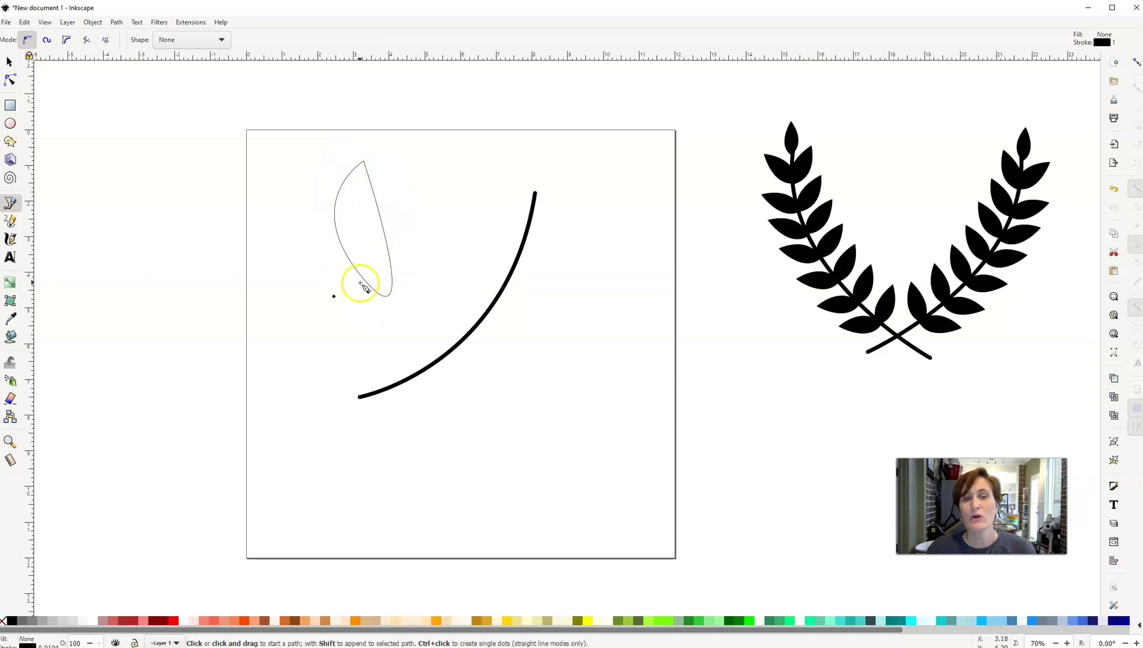
Make the leaf's lower node a corner and adjust its handles to form a pointed leaf about 1.6 in wide and 3.3 in tall.
left_click(17, 83)
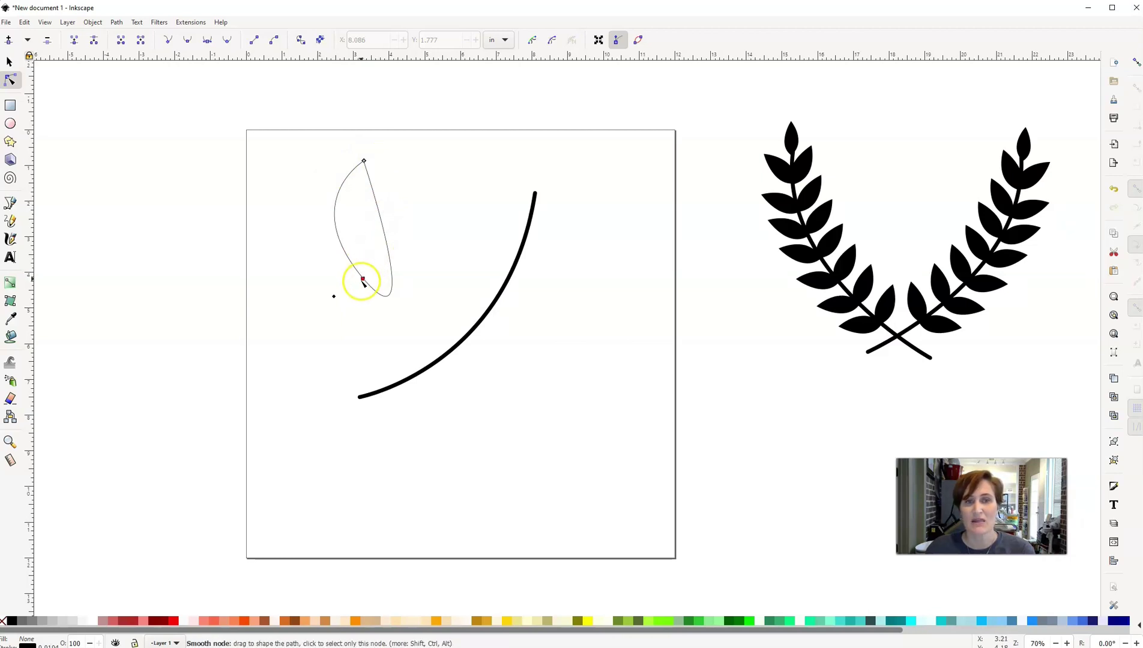
left_click(364, 280)
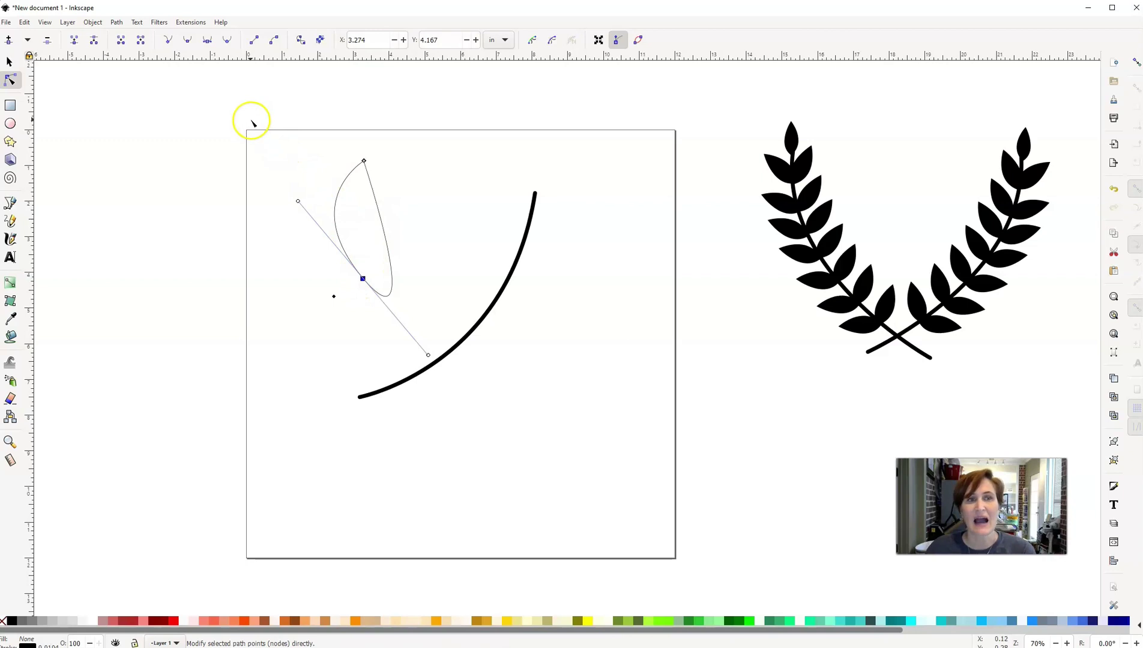
left_click(168, 46)
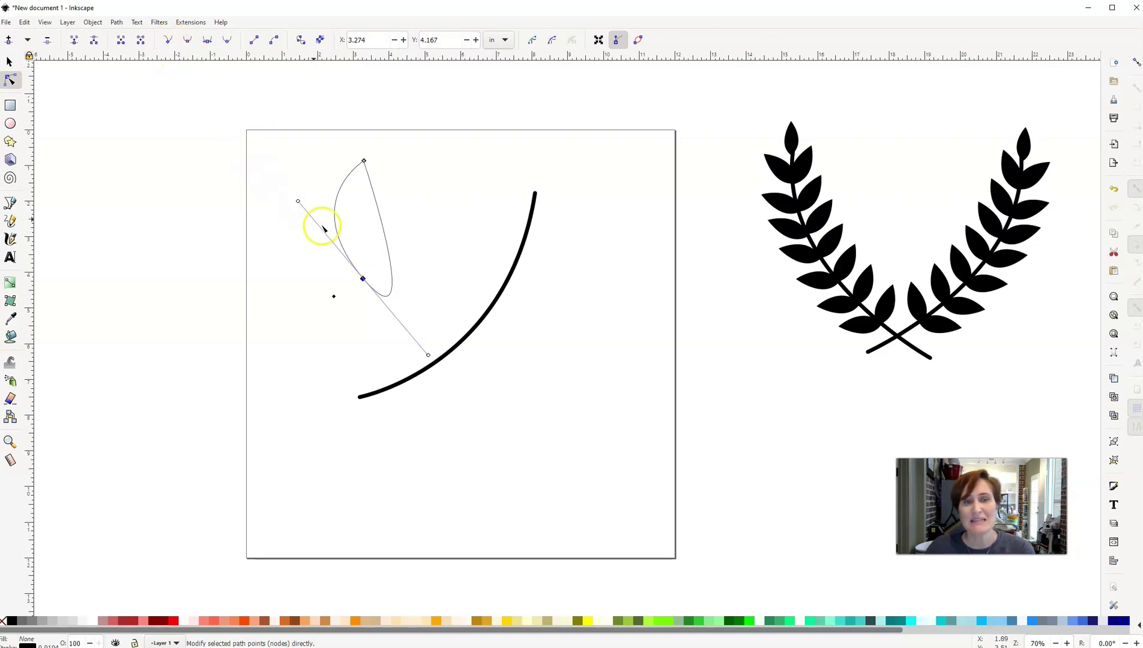
left_click_drag(428, 356, 418, 202)
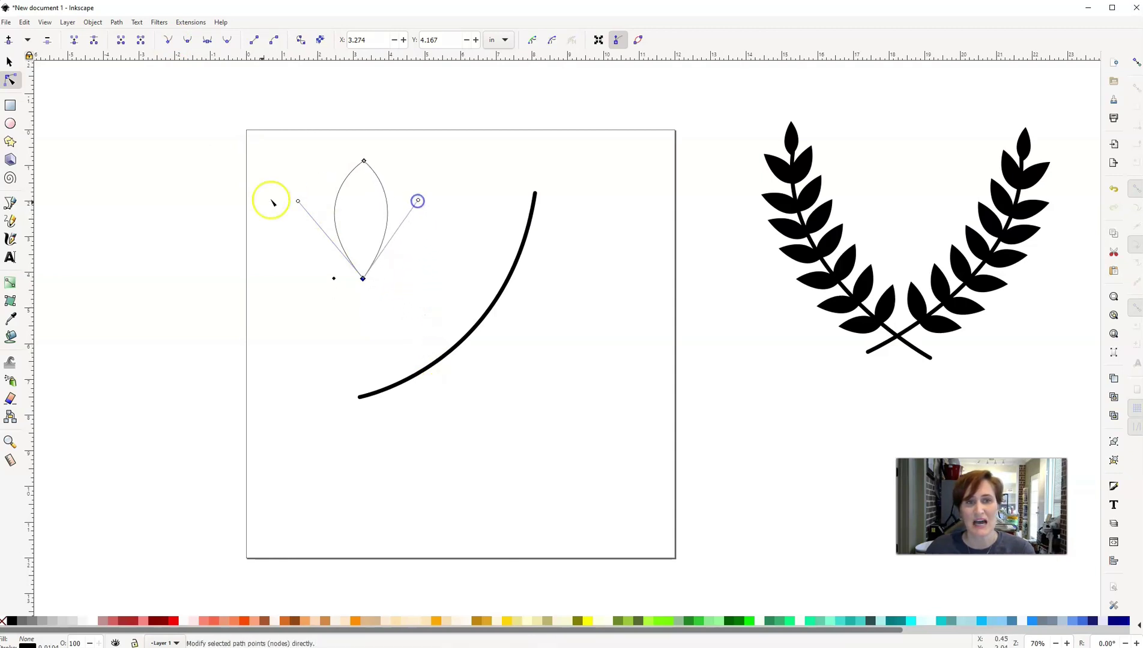
left_click_drag(298, 201, 288, 212)
left_click_drag(417, 202, 421, 223)
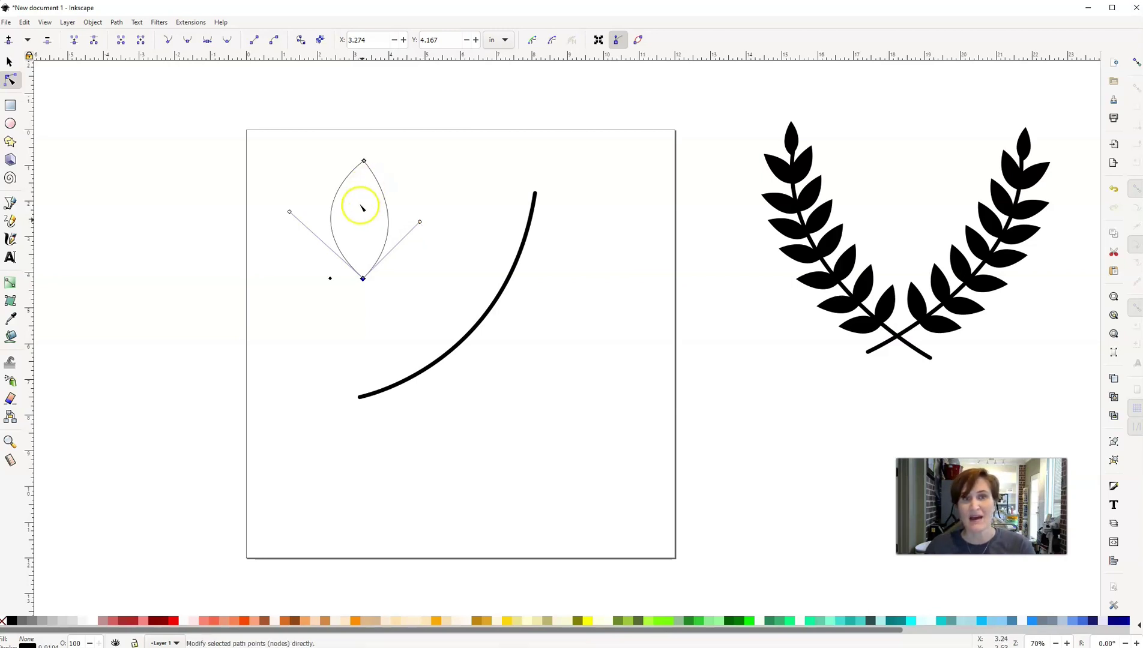
Fill the leaf shape with flat black (000000ff).
left_click(10, 63)
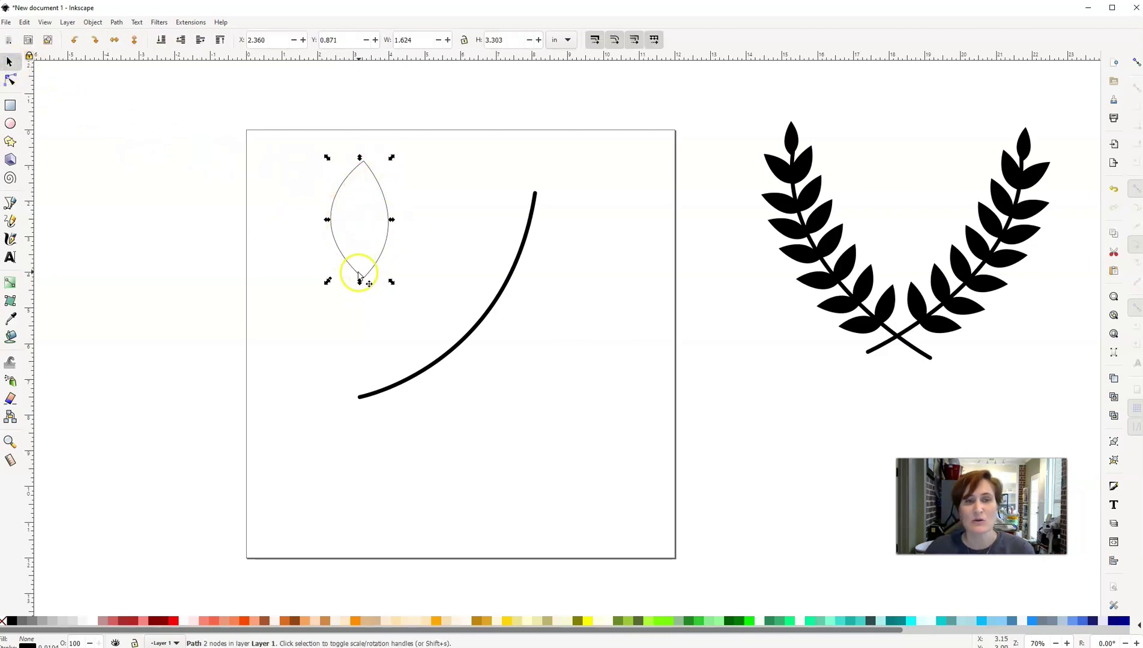
left_click(93, 22)
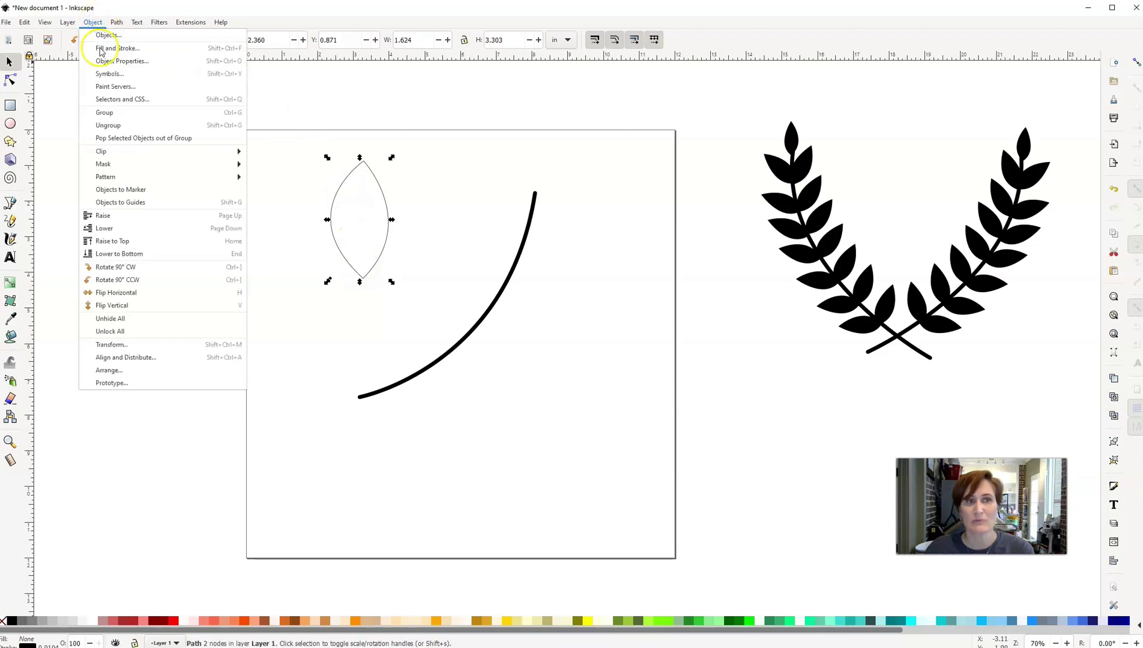
left_click(100, 50)
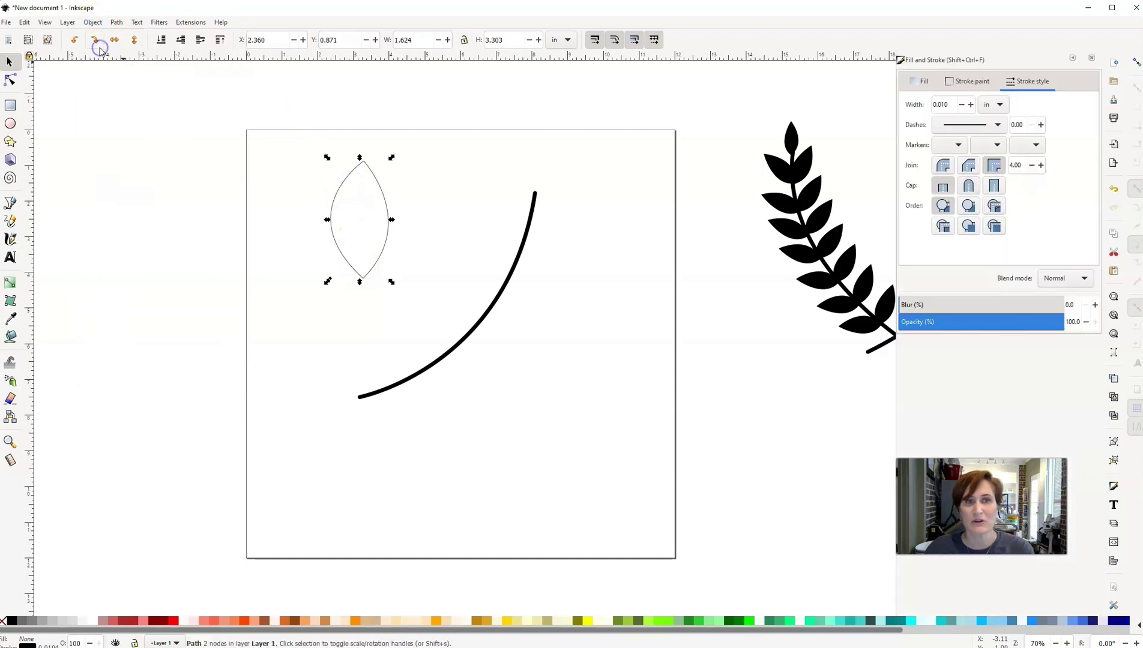
left_click(920, 83)
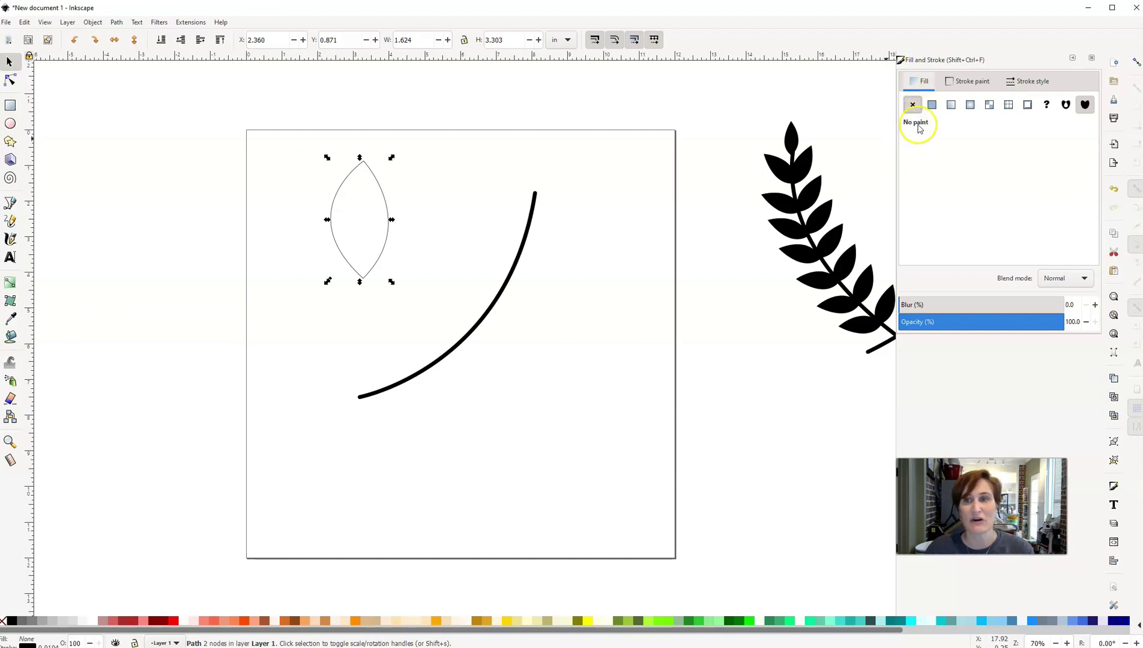
left_click(932, 106)
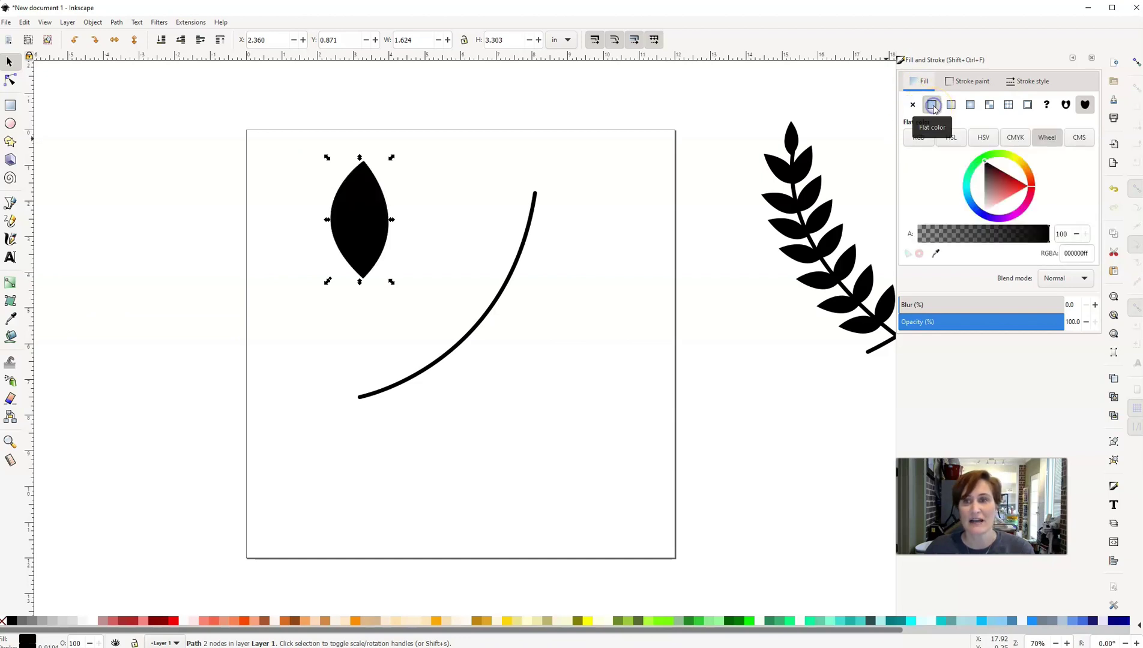
left_click(1092, 60)
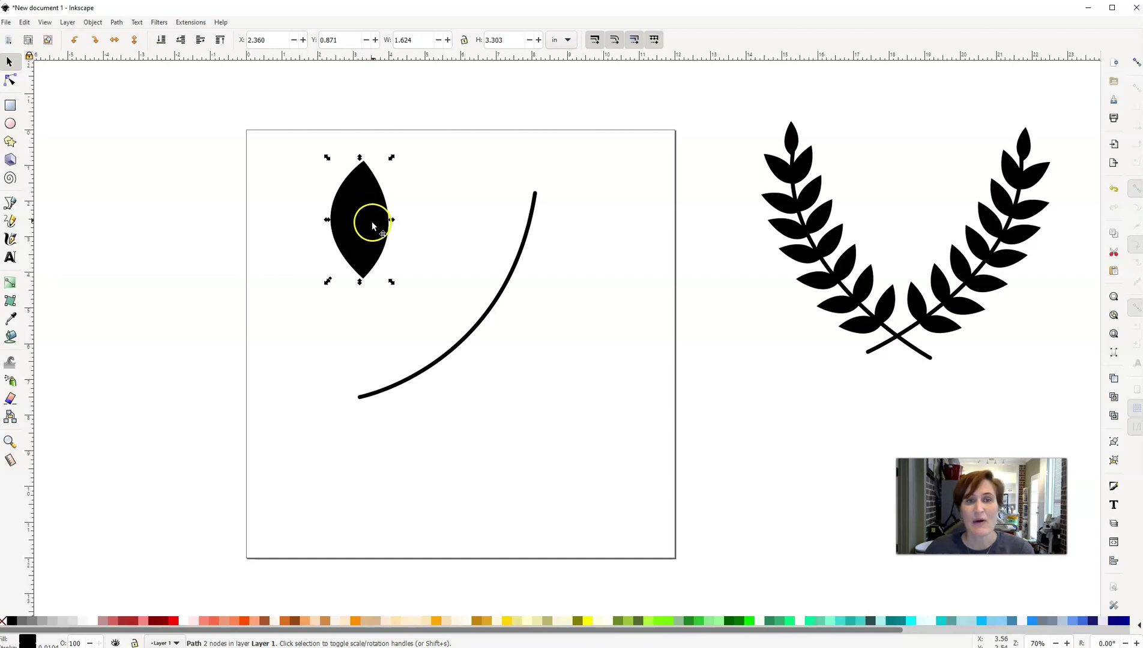
Move the black leaf beside the stem's upper end and scale it down proportionally to about 0.73 by 1.49 in.
left_click_drag(369, 223, 476, 201)
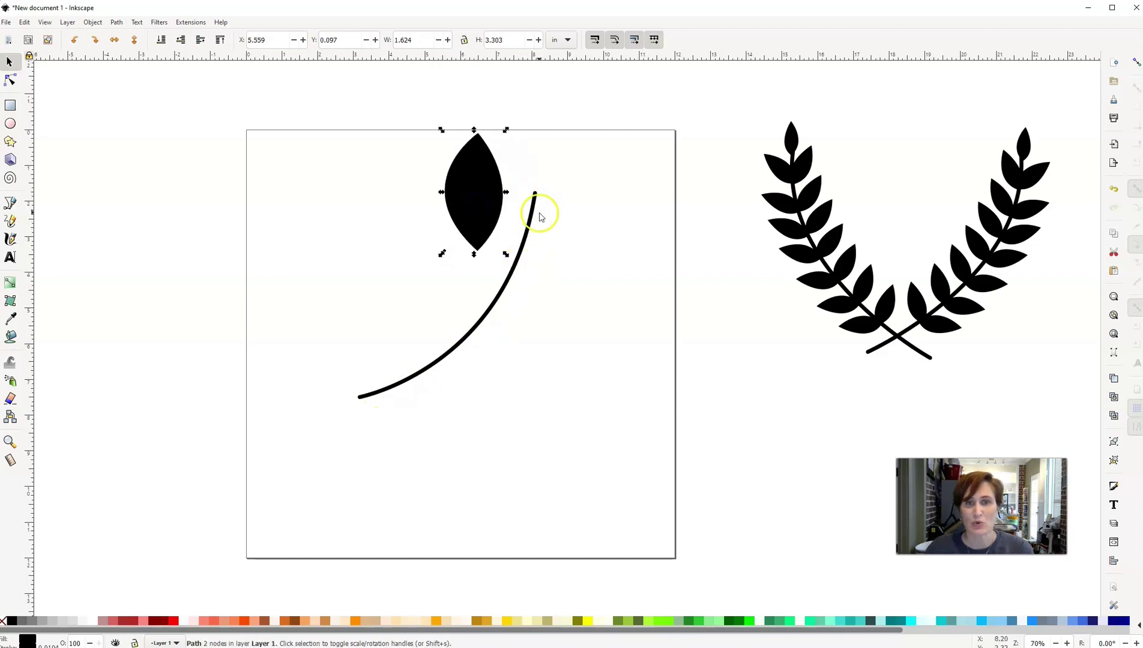
left_click_drag(481, 196, 483, 203)
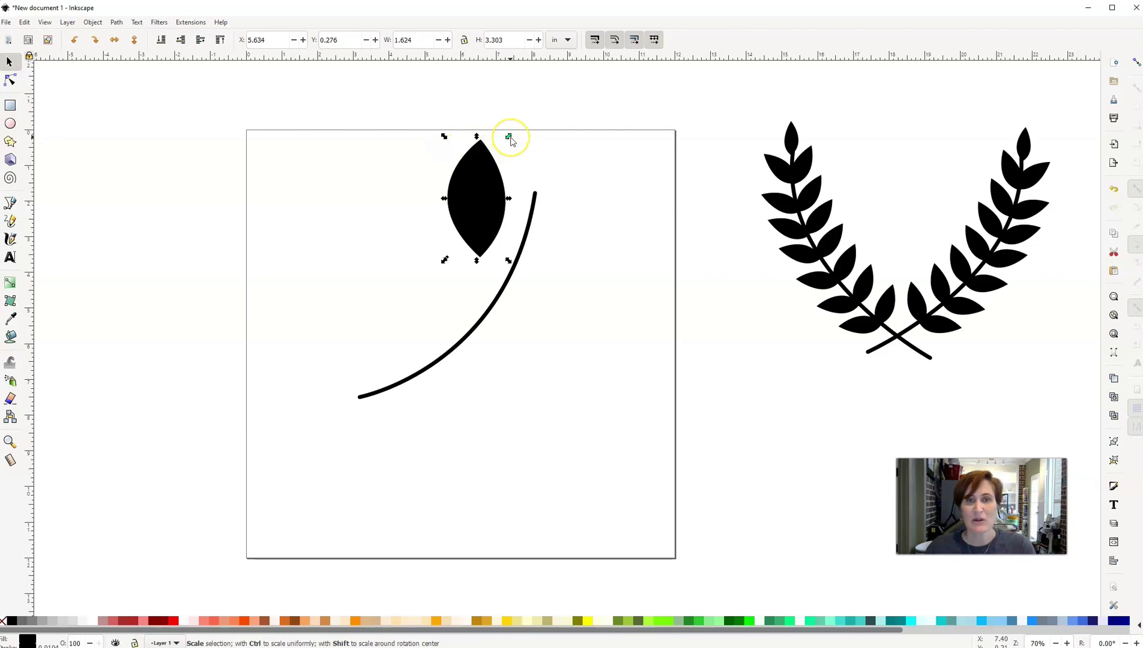
key("ctrl")
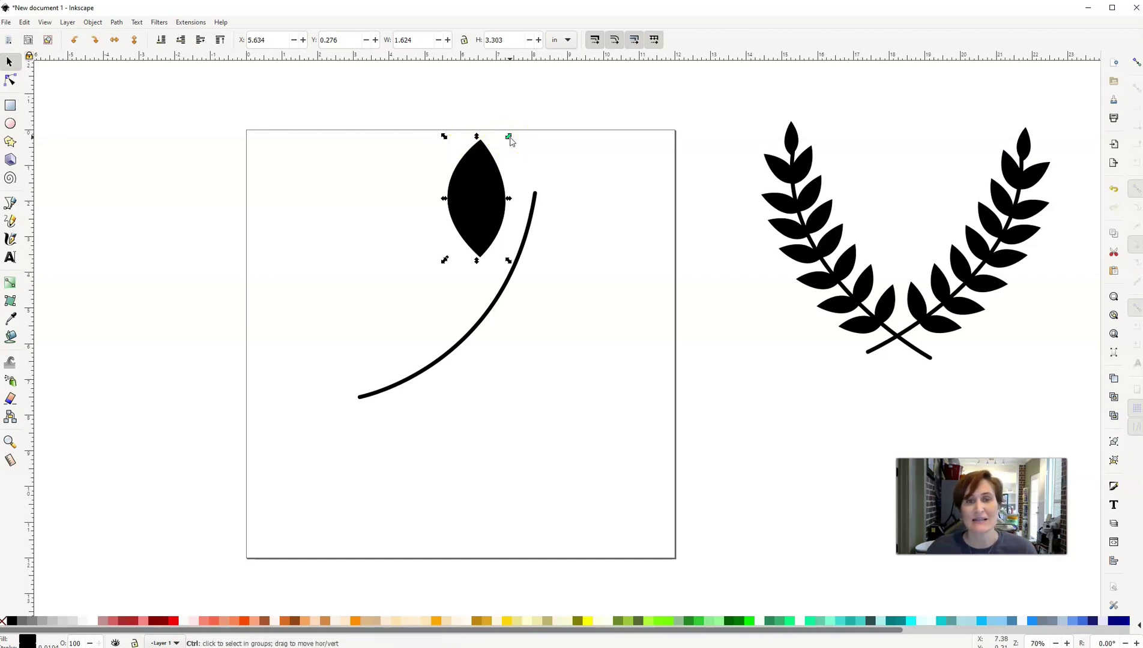
left_click_drag(509, 138, 524, 192)
left_click(515, 184)
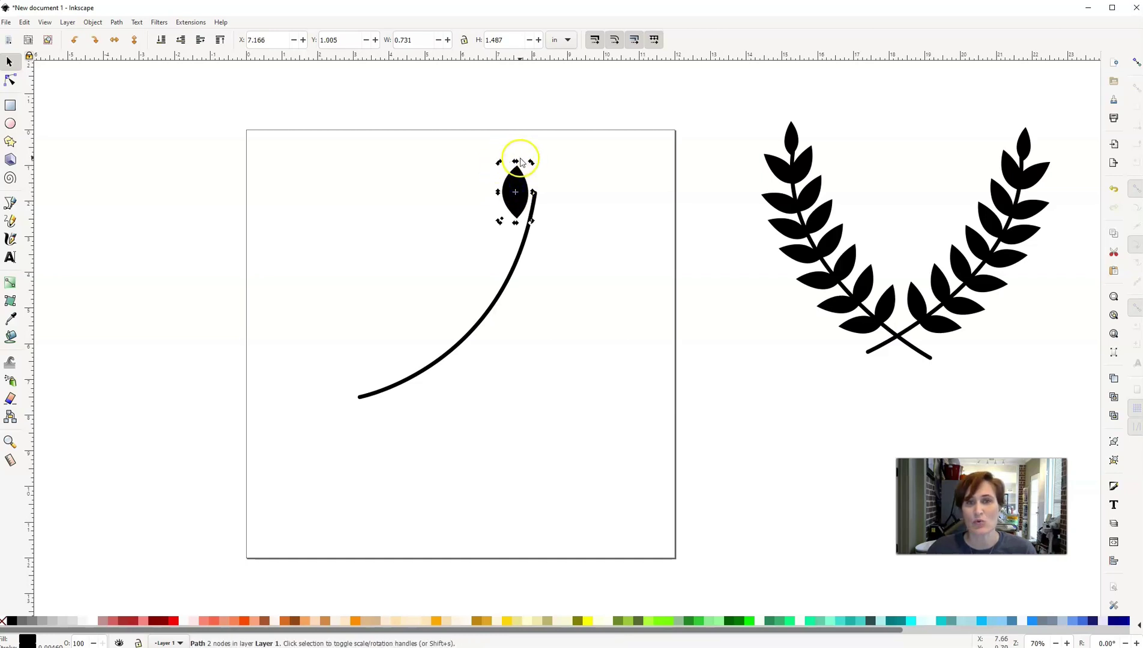
Rotate the small leaf counterclockwise and place its base against the left side of the stem just below the tip.
left_click(517, 180)
left_click(531, 160)
left_click(524, 180)
left_click_drag(531, 162, 518, 198)
left_click(518, 198)
left_click_drag(528, 167, 515, 193)
left_click(515, 191)
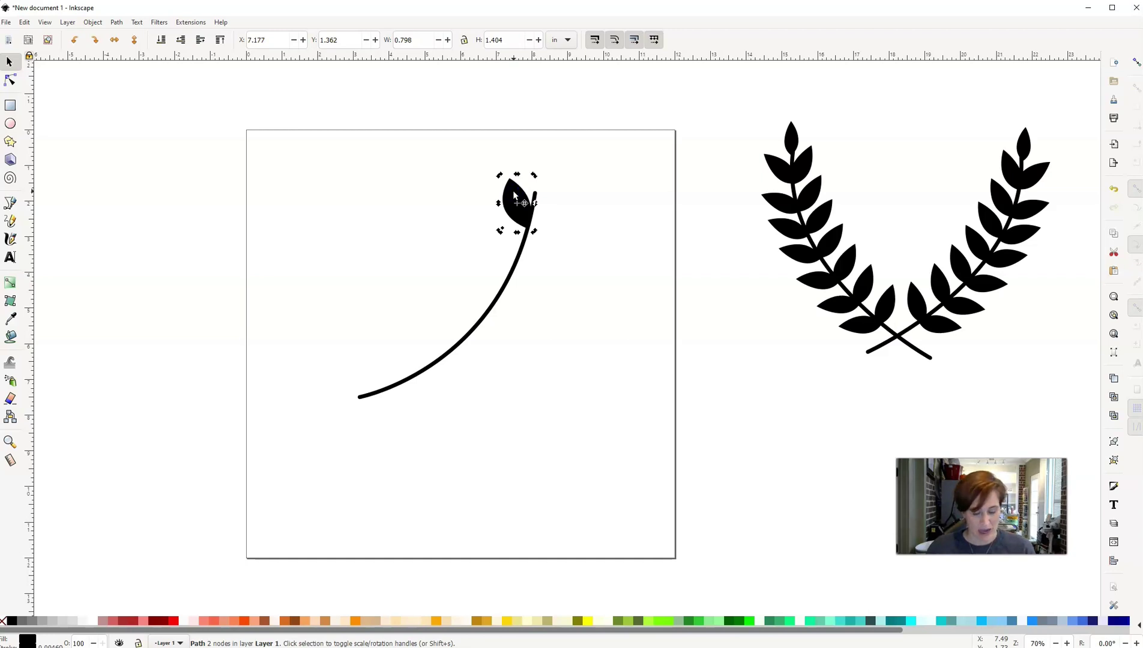
Duplicate the leaf, rotate the copy clockwise and place it opposite the first leaf on the stem's right side.
left_click_drag(514, 194, 563, 205)
key("ctrl+d")
left_click(582, 247)
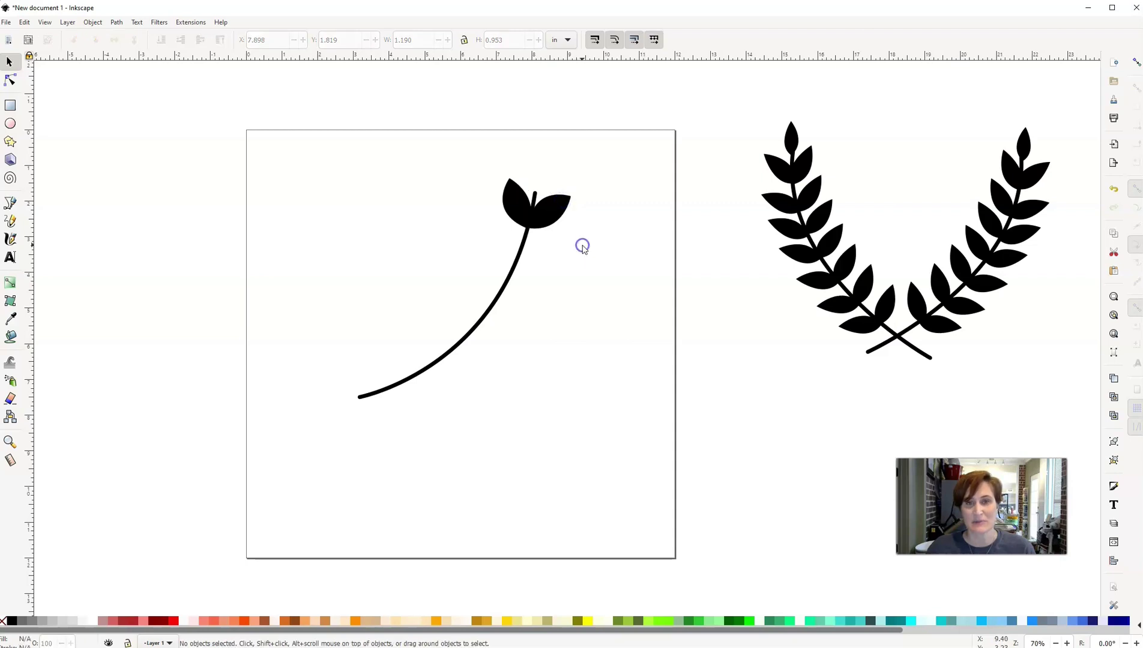
Duplicate the right leaf, stand the copy up along the stem's tip, and scale it proportionally to about 0.44 by 0.87 in.
left_click(542, 173)
left_click(538, 191)
left_click(557, 206)
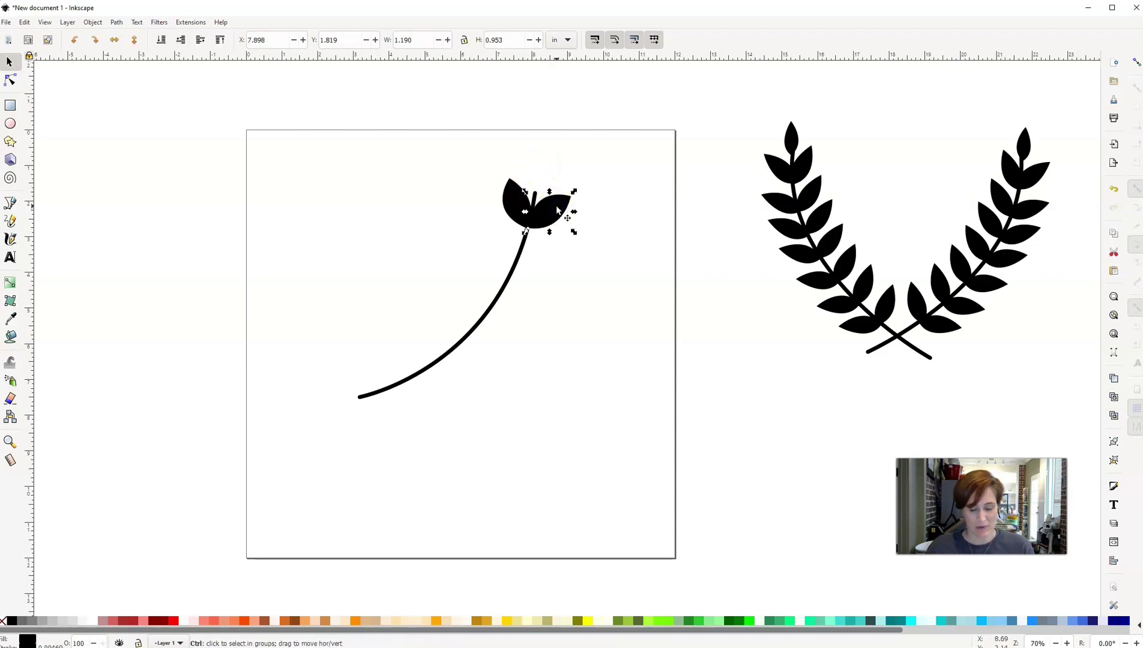
left_click_drag(556, 208, 560, 149)
left_click(558, 171)
left_click(560, 161)
key("ctrl")
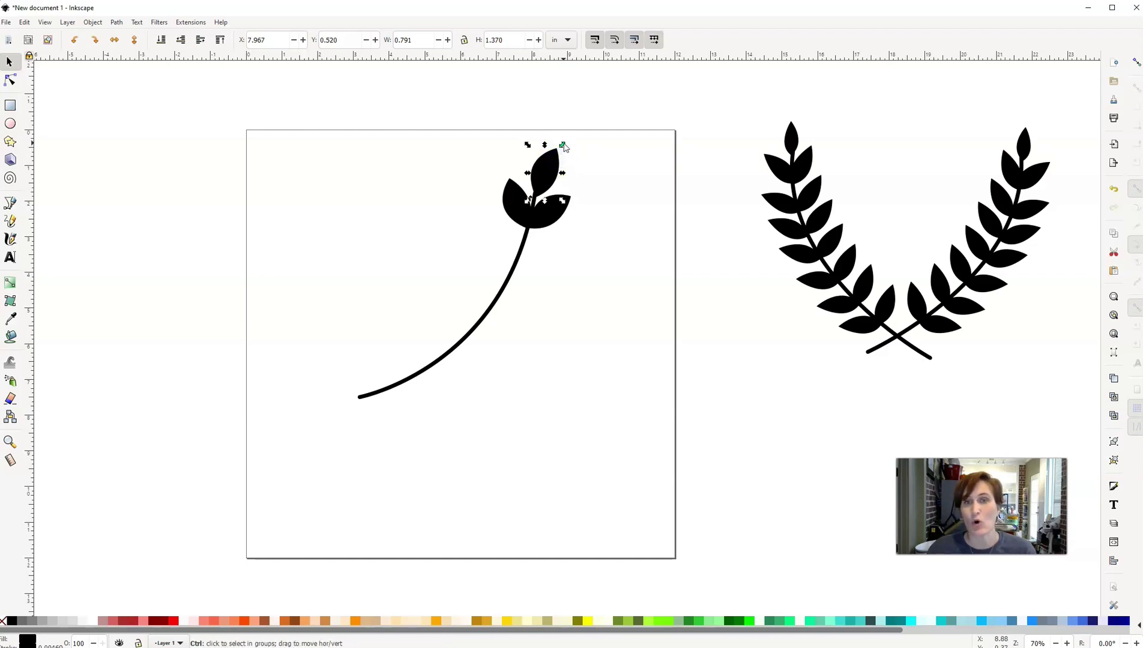
left_click_drag(562, 145, 541, 175)
left_click(553, 170)
left_click(583, 167)
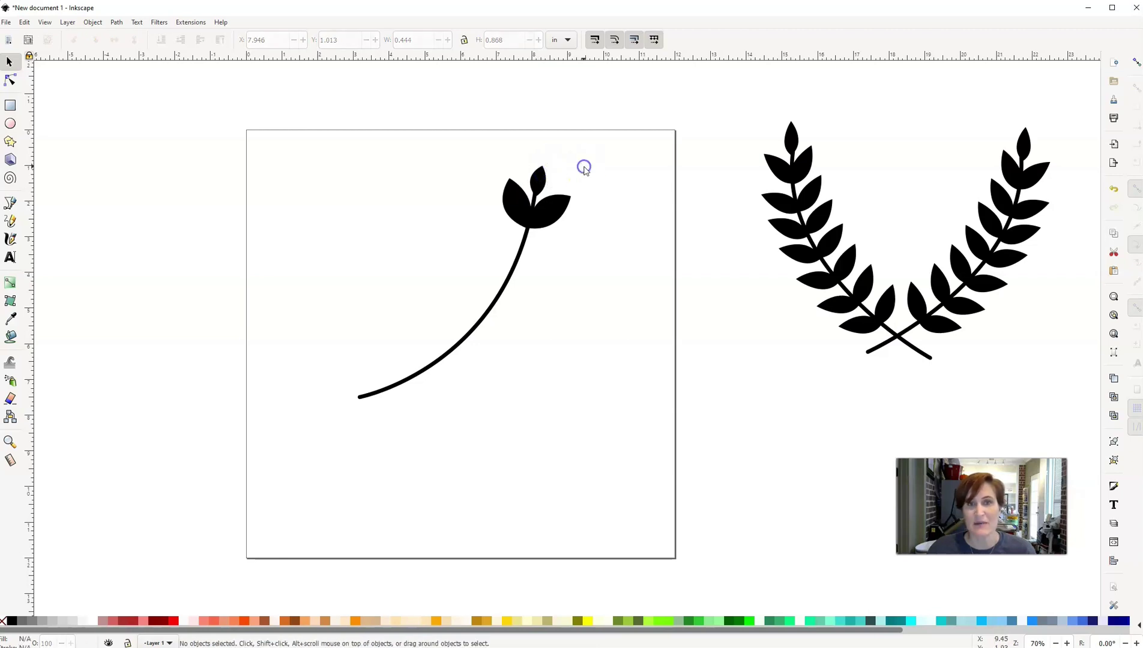
left_click_drag(541, 180, 539, 180)
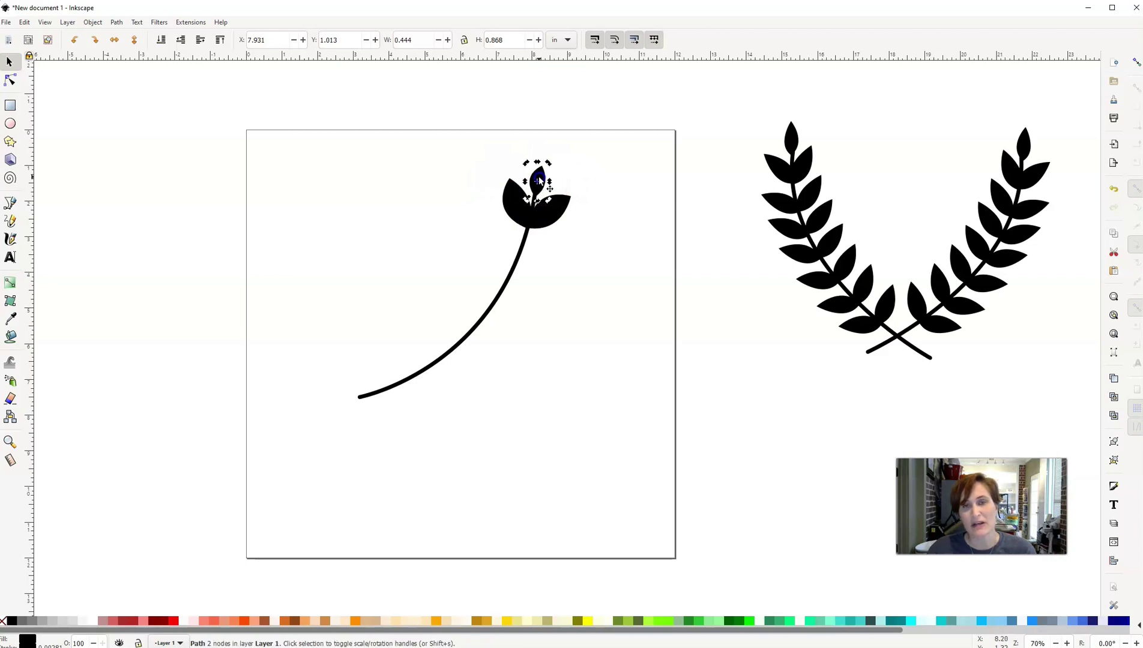
left_click(591, 175)
Duplicate the top pair of side leaves, place the copy directly below it, and rotate it slightly to follow the stem.
left_click(518, 214)
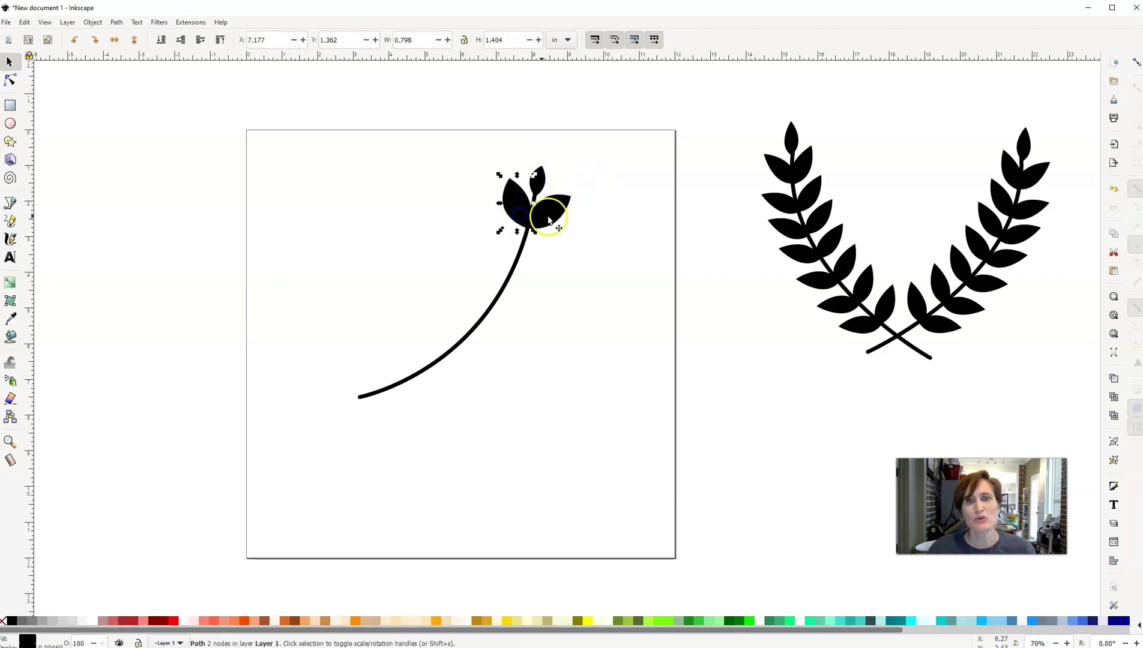
left_click(558, 217, "shift")
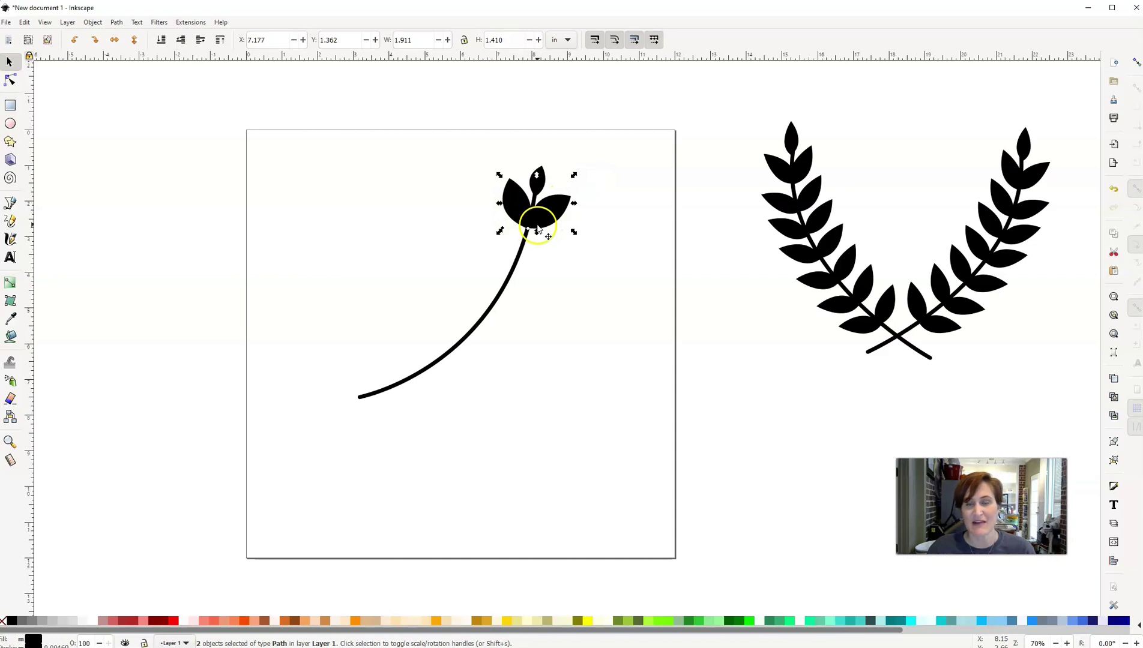
left_click_drag(538, 228, 546, 251)
key("ctrl+d")
left_click(562, 224)
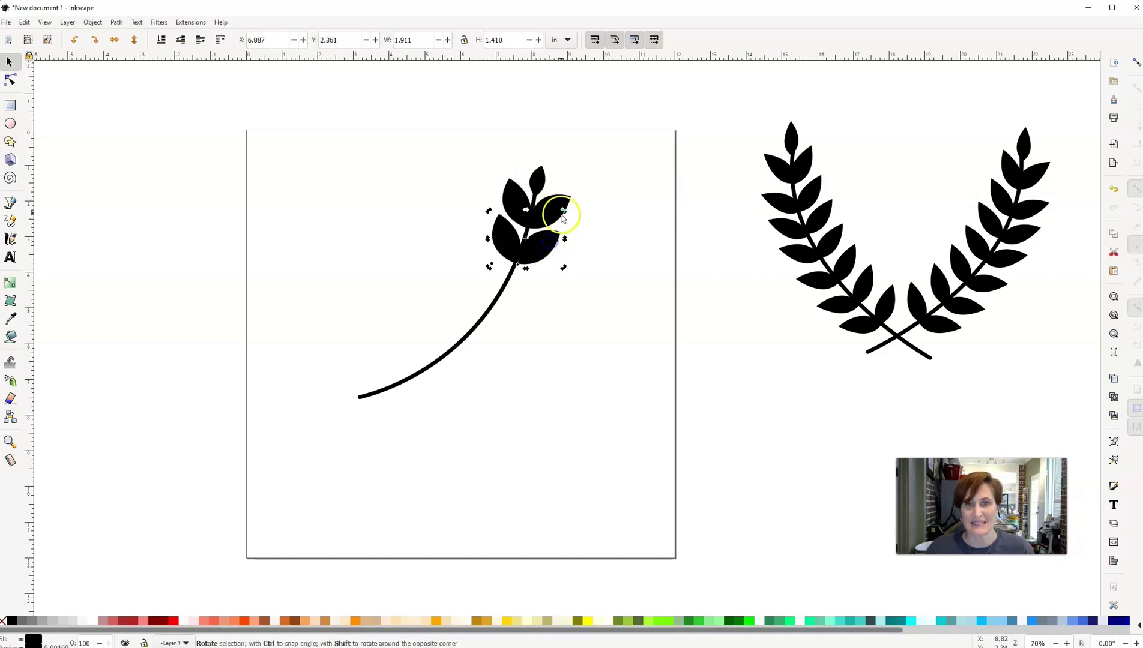
left_click_drag(565, 217, 544, 255)
key("ctrl")
Duplicate the second leaf pair, place the copy as a third pair down the stem, and rotate it to match the curve.
key("ctrl+d")
left_click_drag(558, 258, 526, 290)
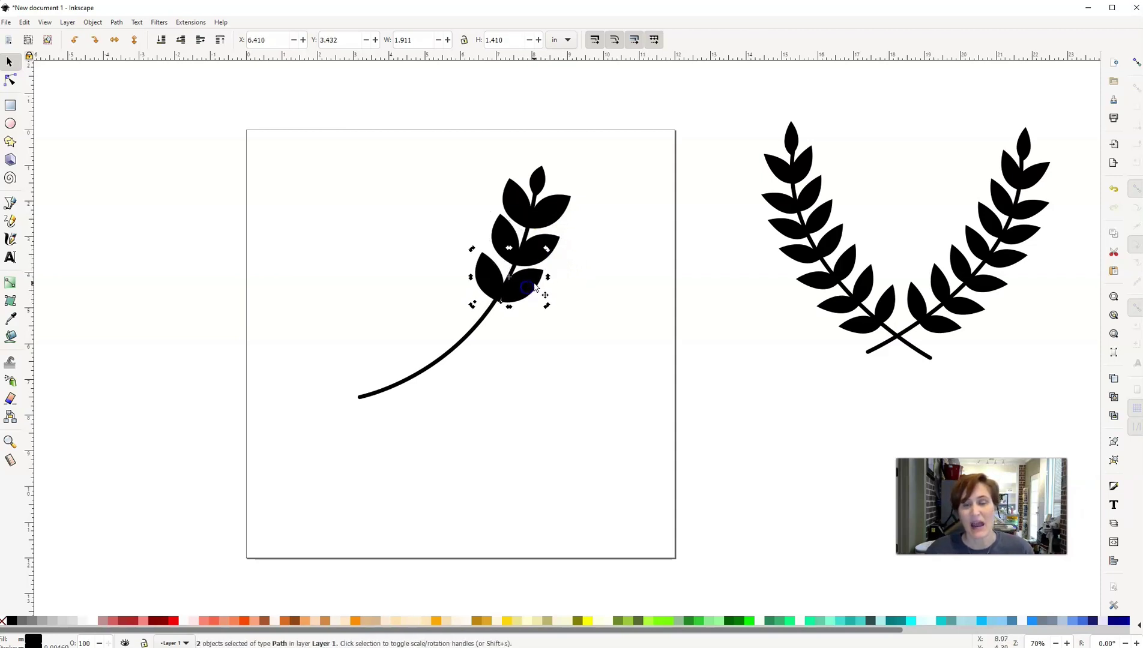
left_click_drag(546, 249, 535, 288)
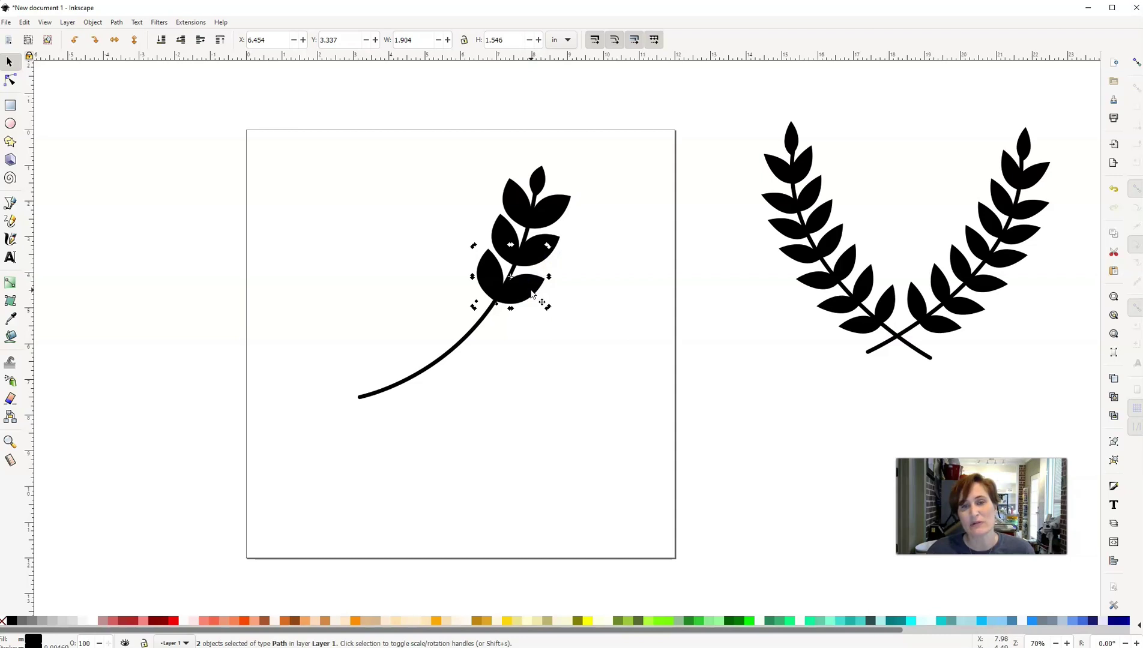
Add three more duplicated leaf pairs down the rest of the stem, rotating each clockwise to follow the curve.
left_click_drag(553, 303, 492, 353)
left_click(510, 325)
left_click(480, 357)
left_click_drag(494, 349, 477, 366)
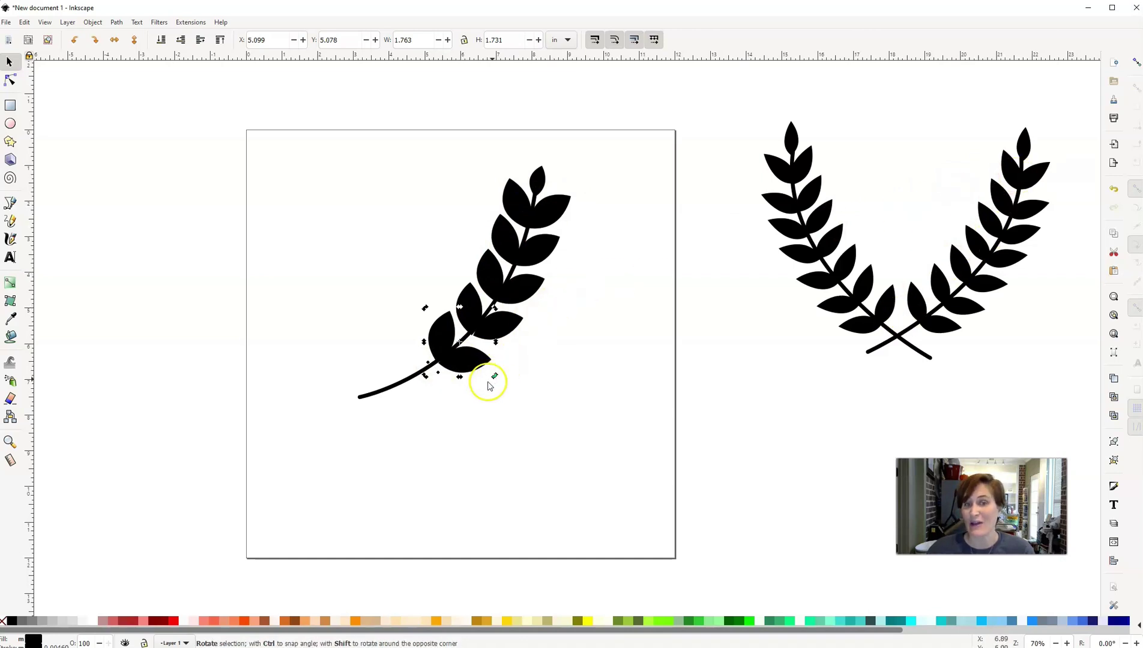
left_click_drag(490, 326, 440, 382)
left_click_drag(454, 341, 431, 387)
Fine-tune the rotation and position of the right-hand leaves in the second, third and fourth pairs for even spacing.
left_click(551, 212)
left_click(547, 255)
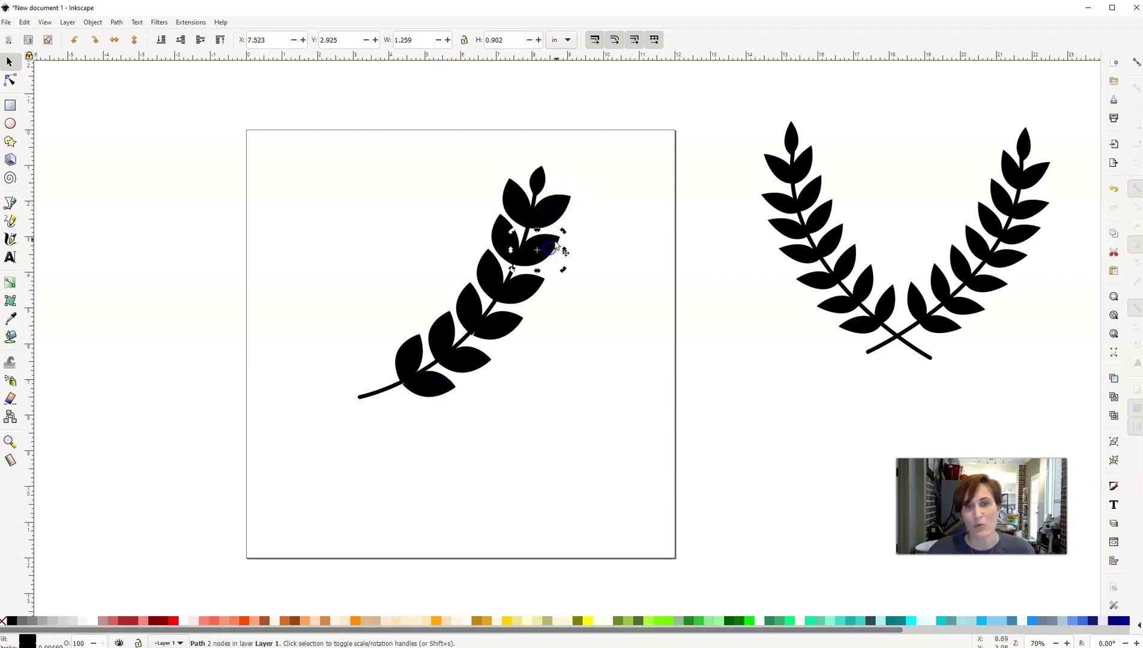
left_click_drag(563, 232, 504, 329)
left_click(531, 292)
left_click(502, 329)
left_click(506, 336)
Rotate the right-hand leaves of the two lowest pairs slightly clockwise and reposition their bases on the stem.
left_click(468, 364)
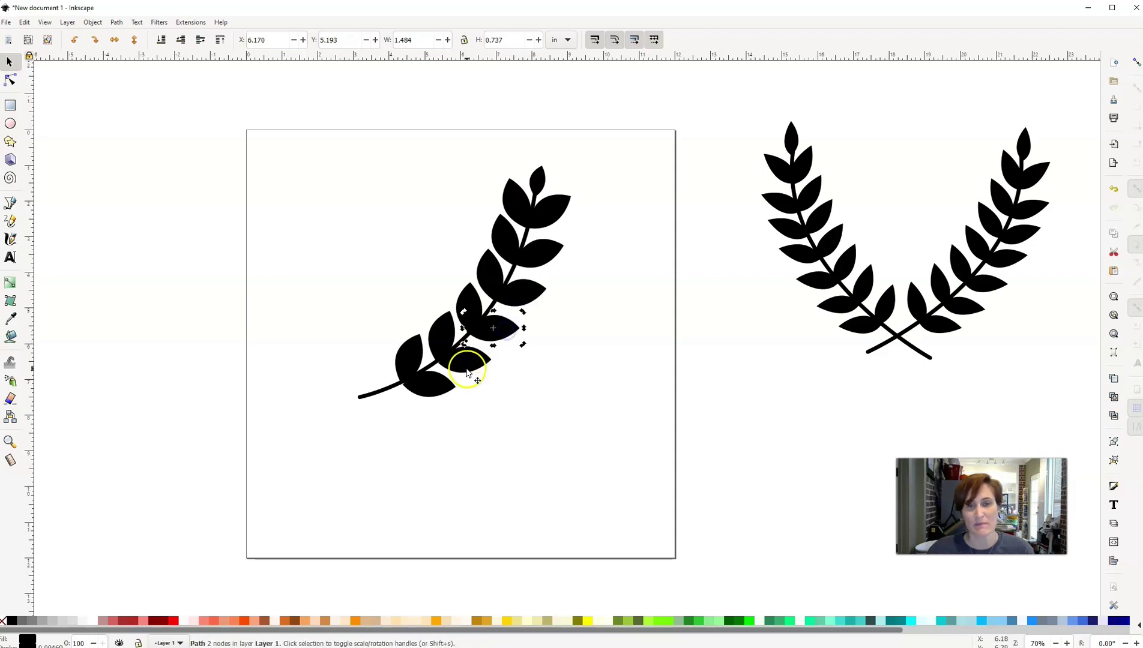
left_click(472, 366)
left_click_drag(495, 343, 478, 361)
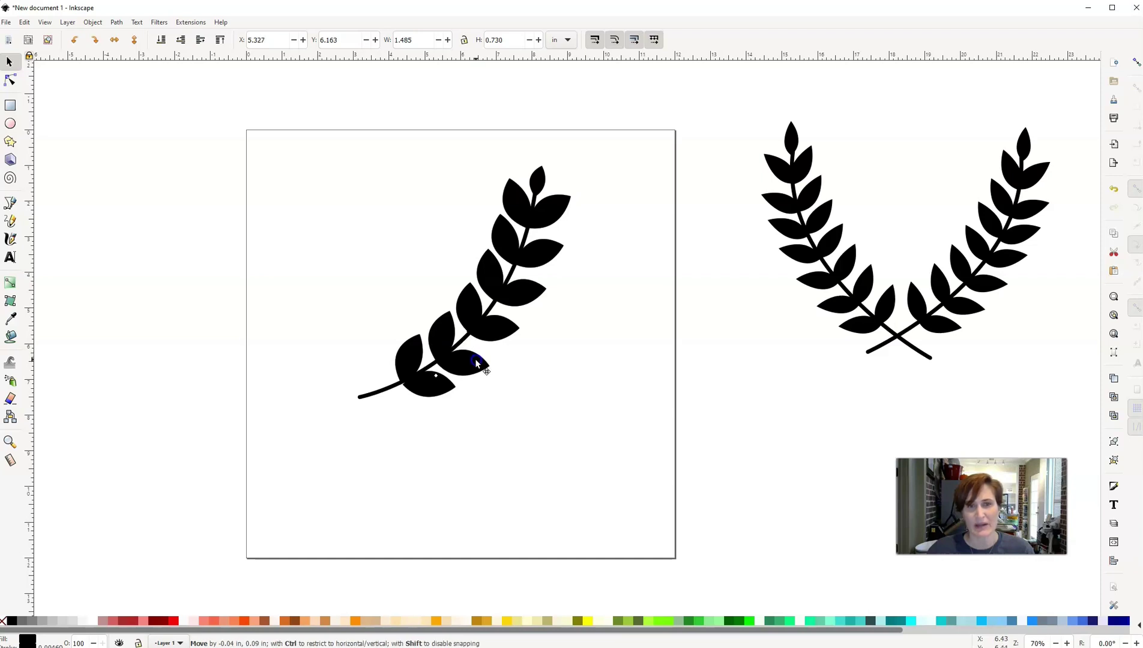
left_click_drag(476, 361, 438, 394)
left_click(450, 373)
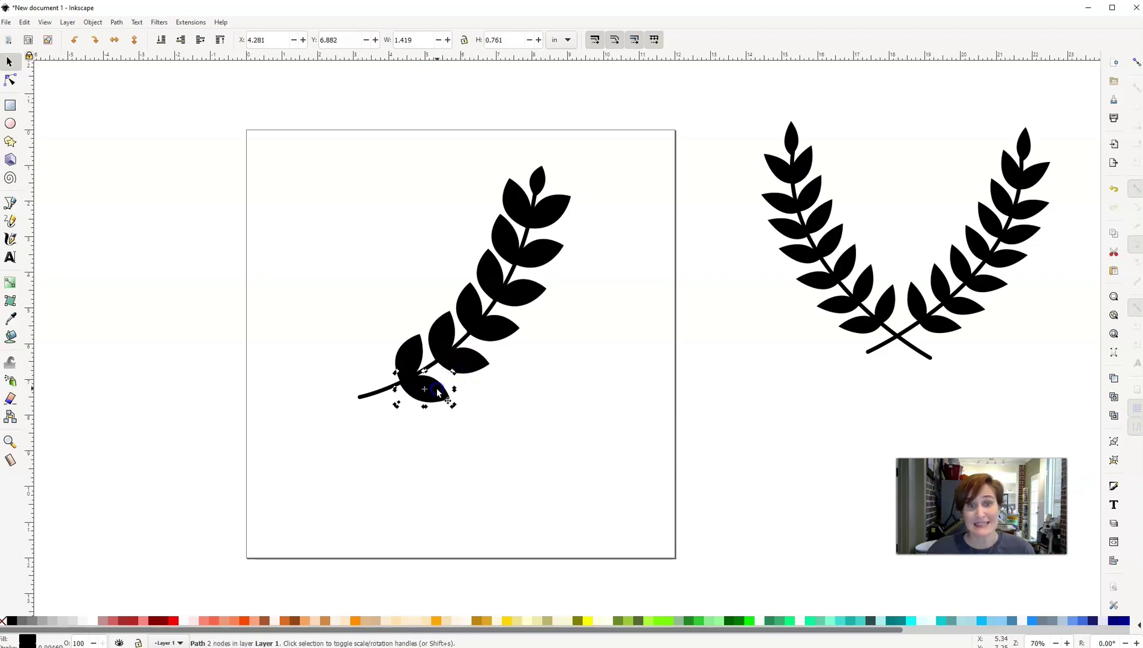
Adjust the angle and position of the lowest left-hand leaf so its base meets the stem.
left_click(411, 356)
left_click_drag(426, 329, 411, 348)
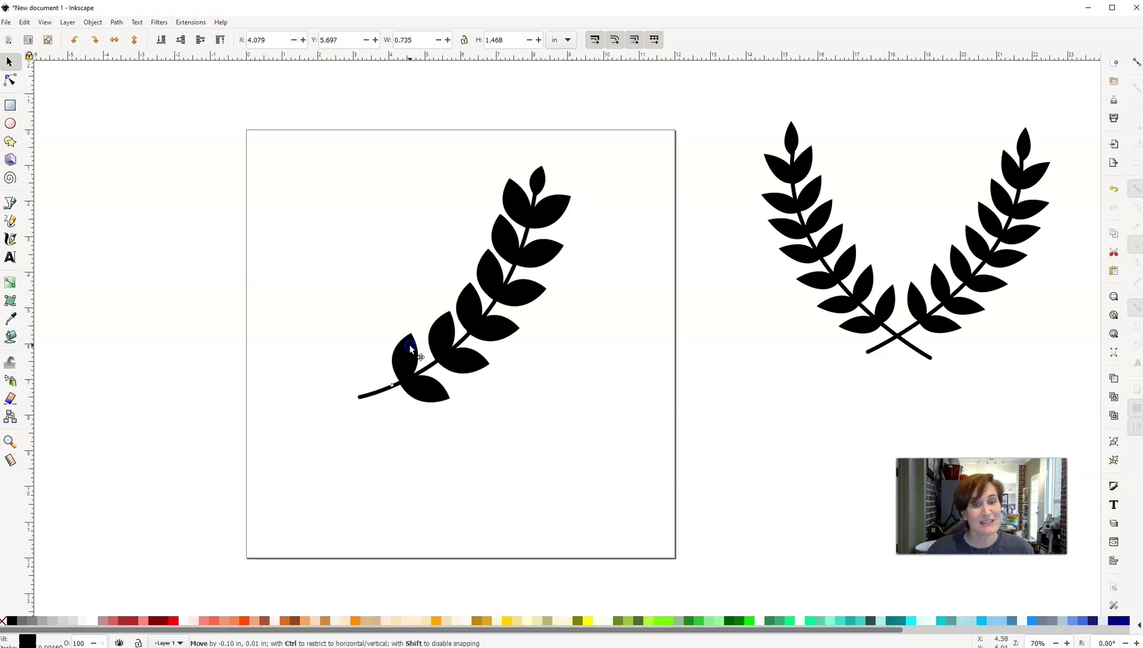
mouse_move(411, 347)
left_mouse_down()
mouse_move(426, 334)
mouse_move(417, 343)
left_mouse_up()
left_click(528, 410)
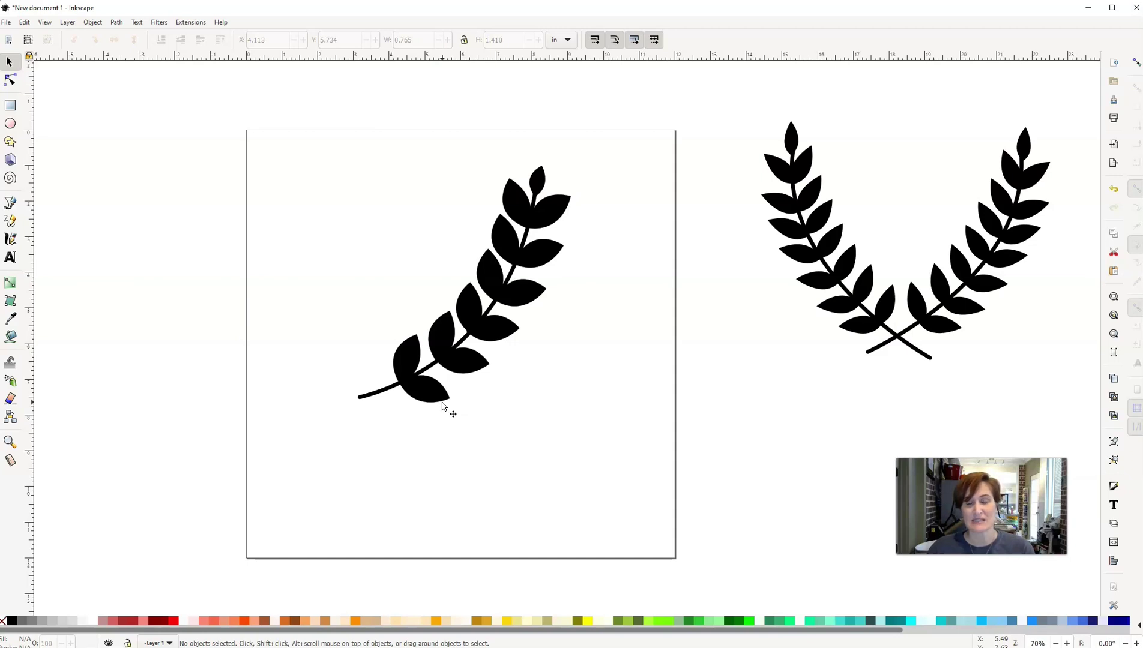
Convert the curved stem's stroke to a path.
left_click(415, 394)
left_click(379, 390)
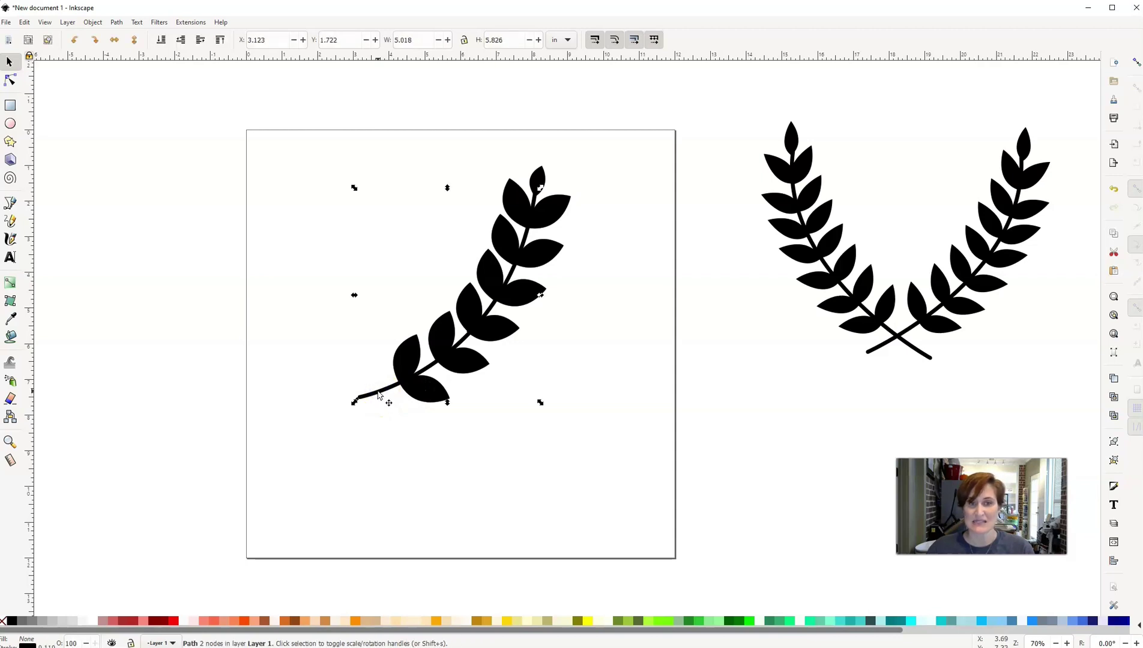
left_click(380, 395)
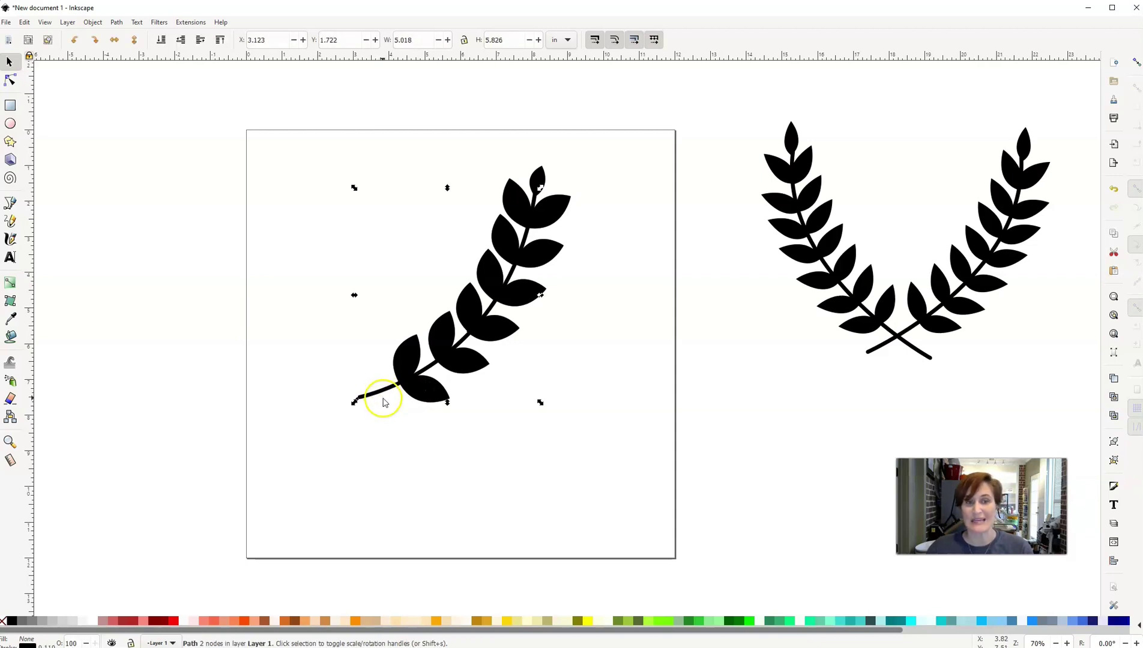
left_click(117, 22)
left_click(137, 49)
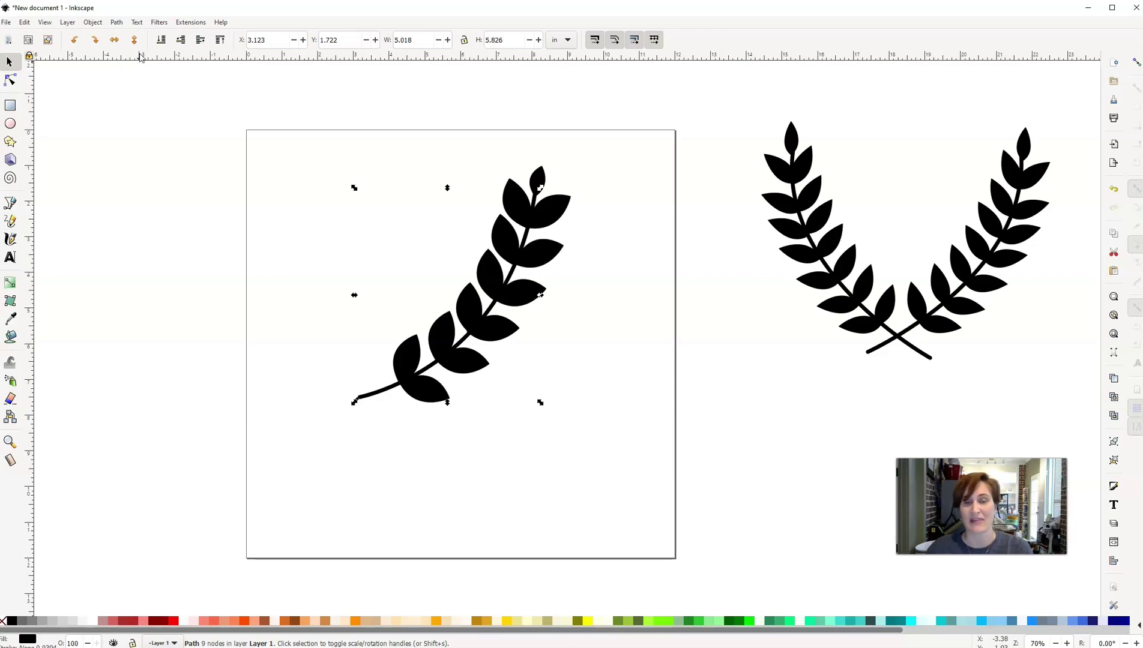
left_click(457, 469)
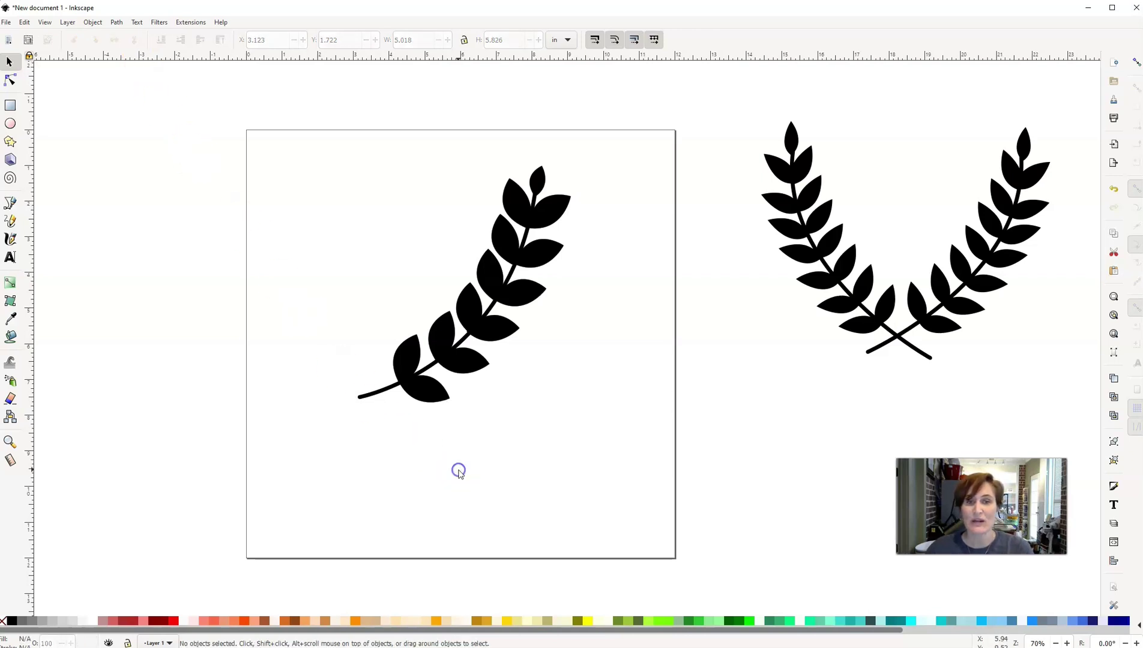
Select the stem and all the leaves and combine them into a single path with Union.
left_click(407, 365)
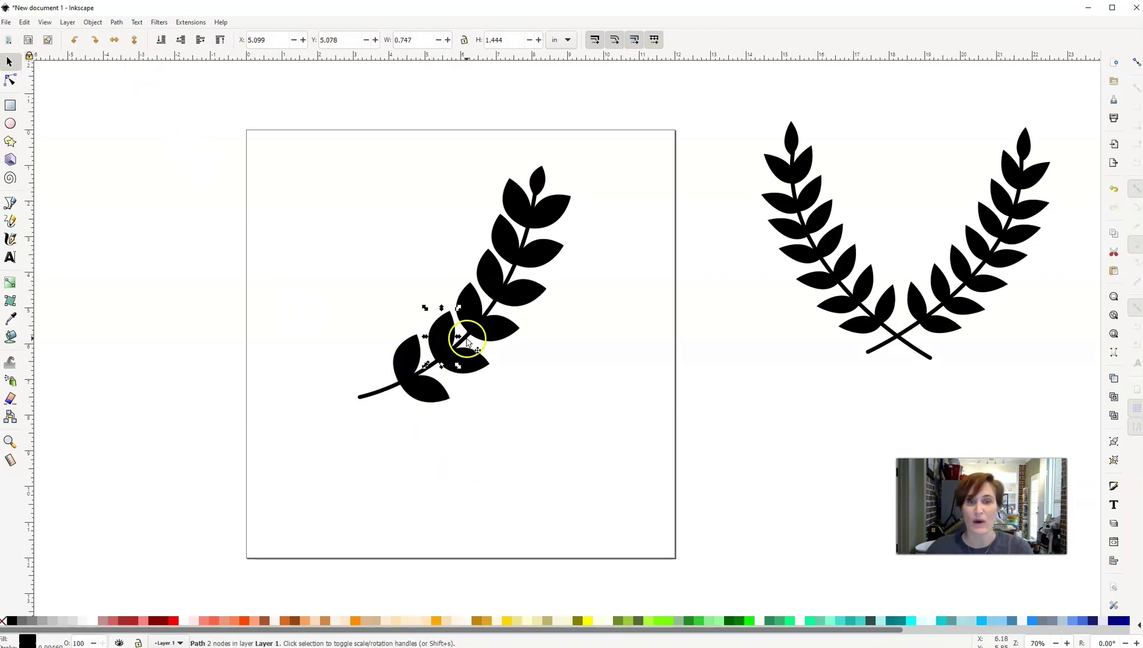
left_click(536, 176)
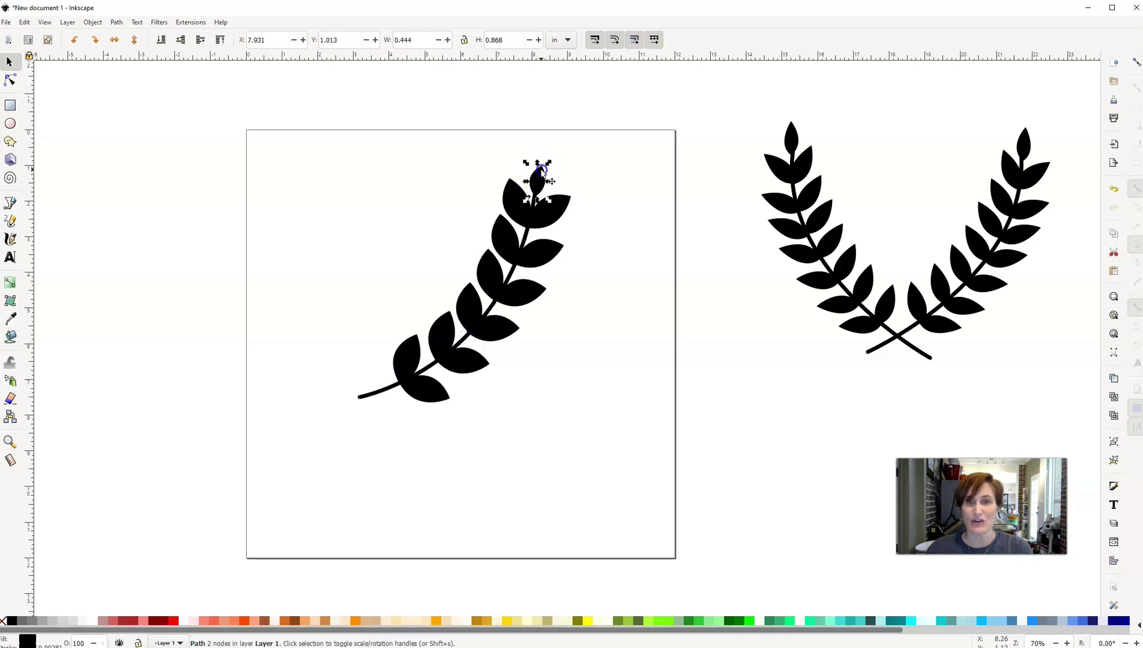
left_click(558, 210)
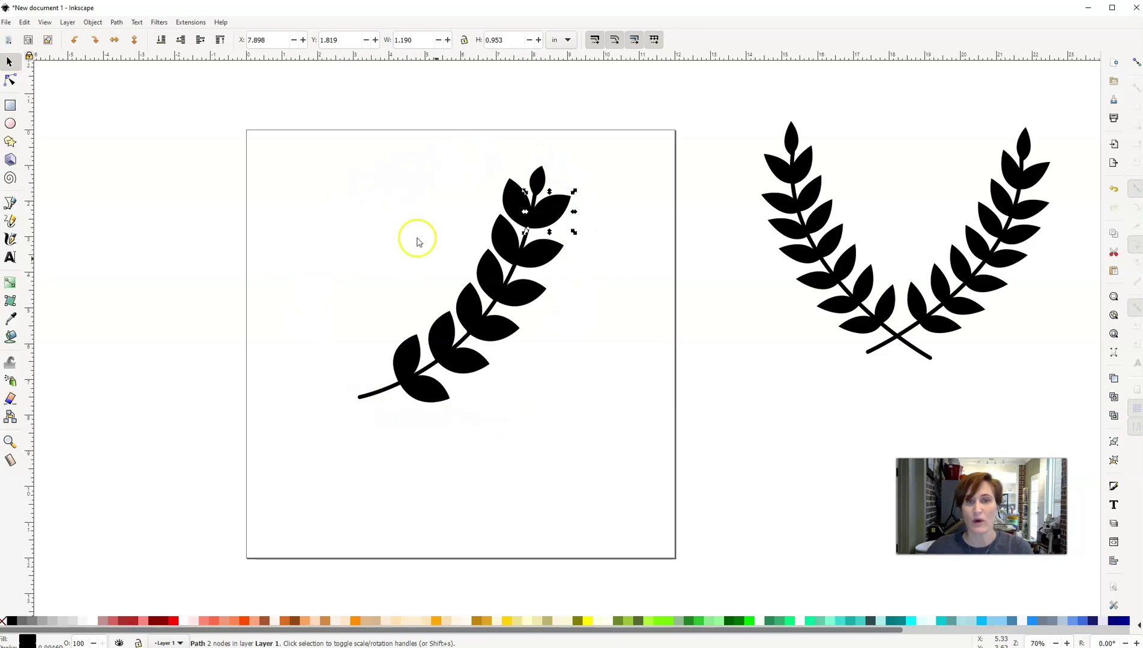
left_click_drag(316, 144, 590, 461)
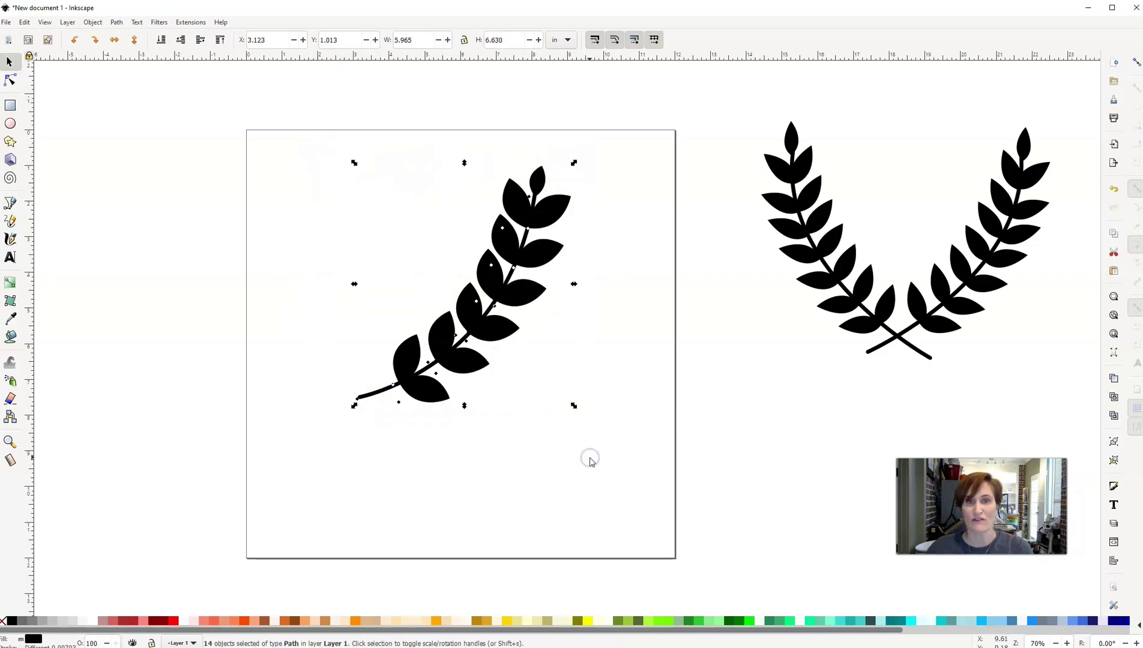
left_click(117, 23)
left_click(131, 74)
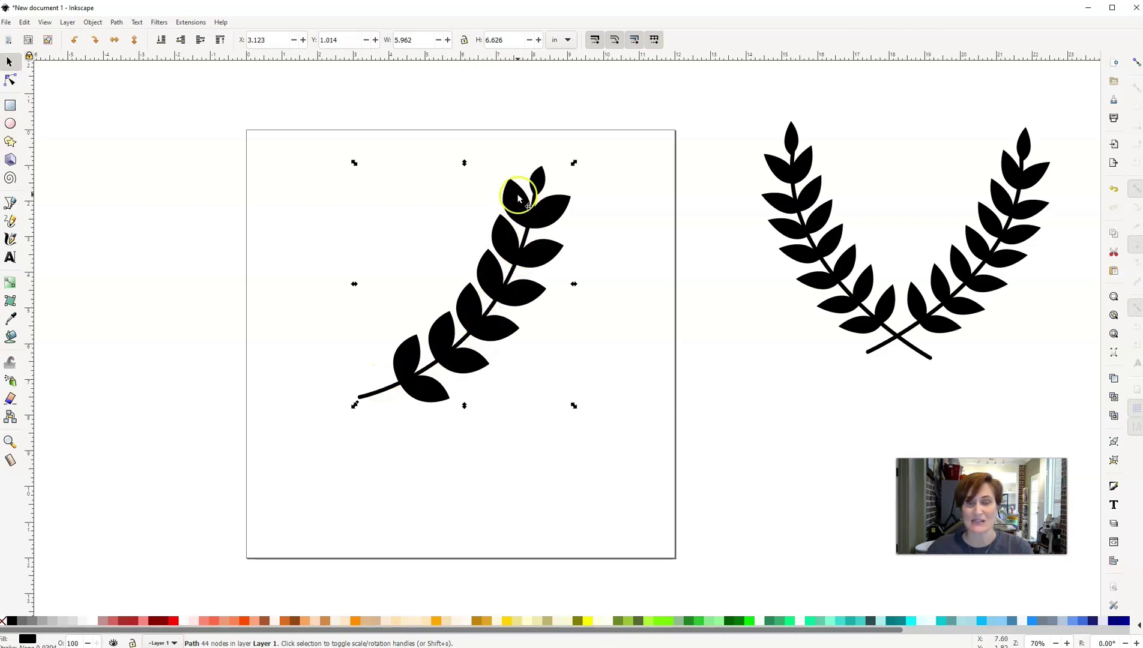
Inspect the merged branch in Outline display mode, then restore the Normal display mode.
left_click(48, 23)
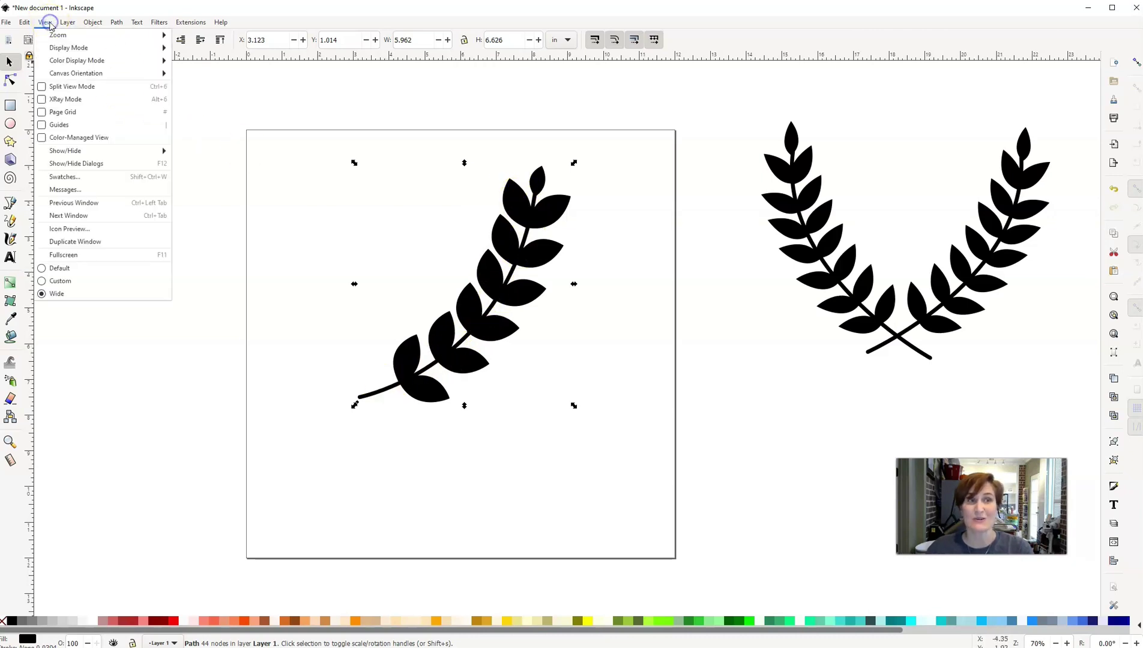
mouse_move(84, 48)
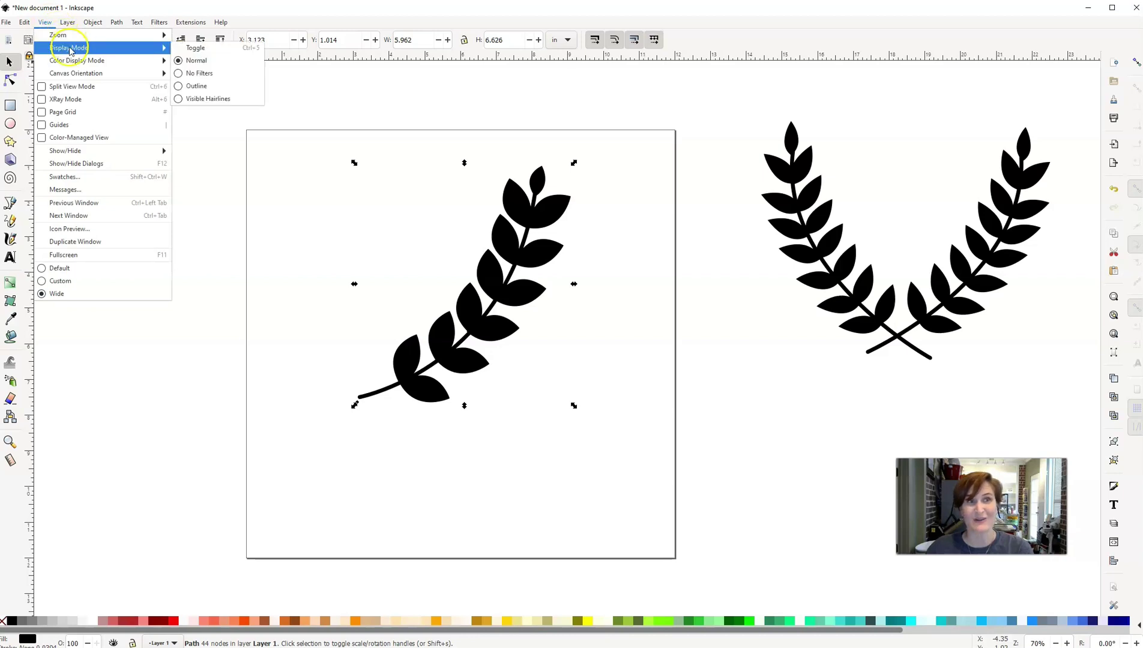
left_click(192, 86)
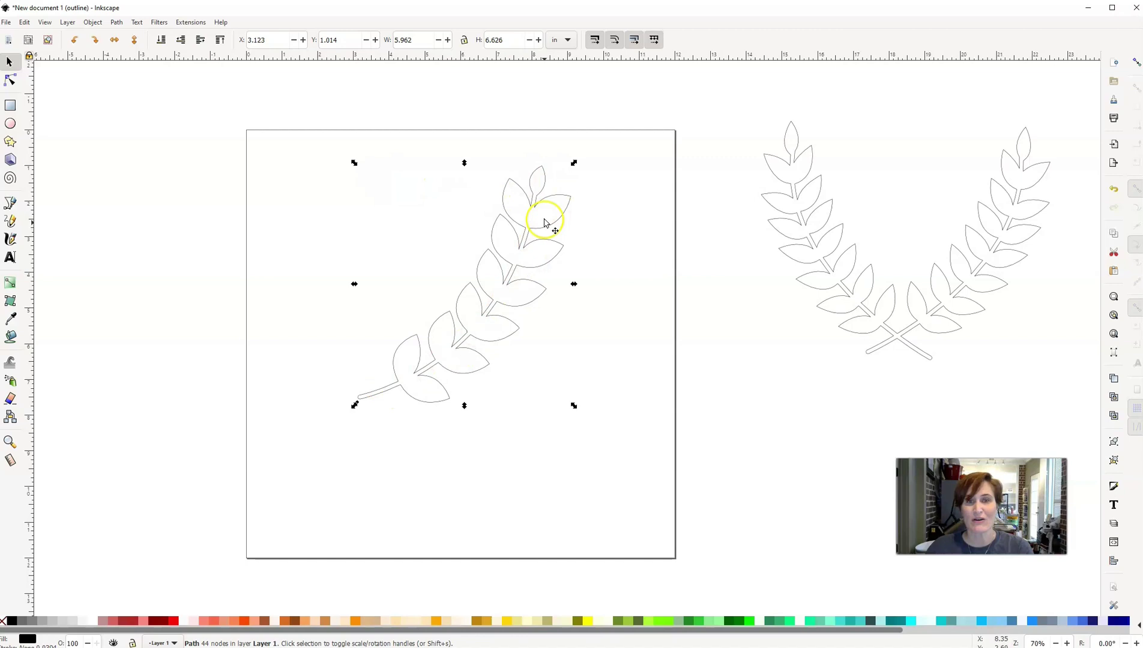
left_click(45, 22)
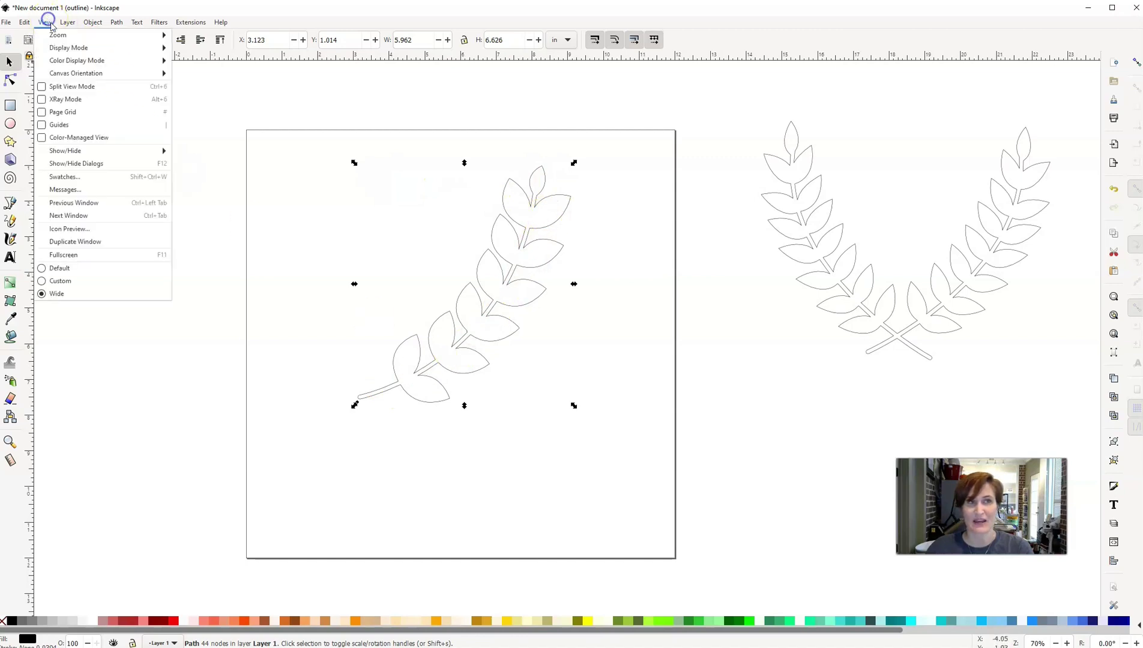
mouse_move(114, 47)
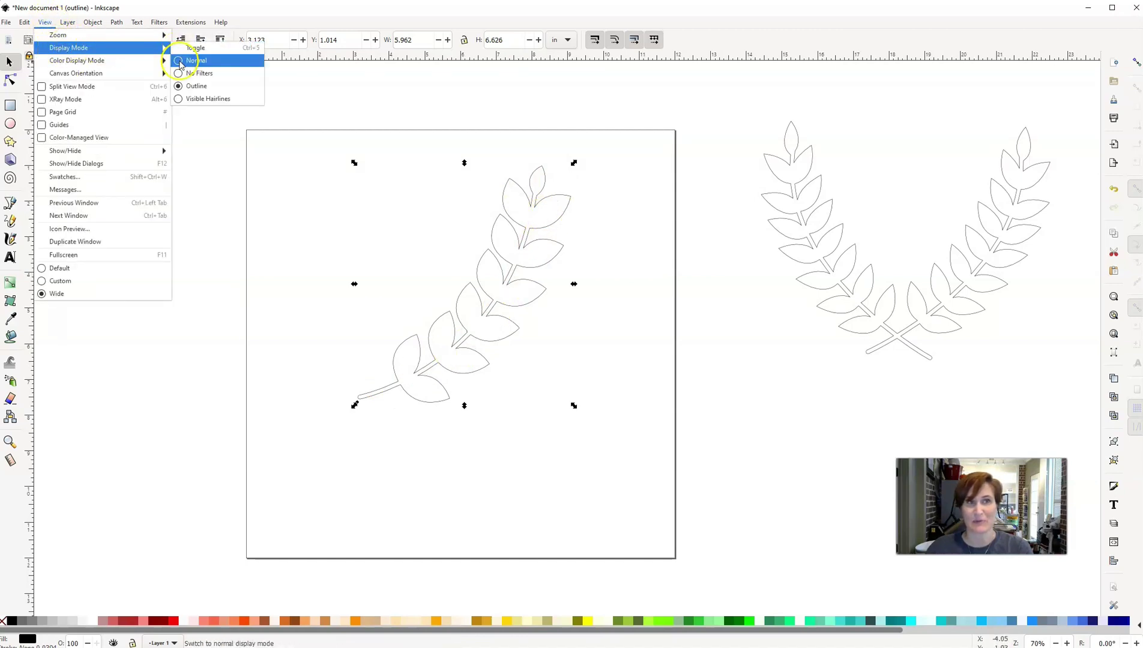
left_click(179, 60)
Duplicate the laurel branch, flip the copy horizontally and place it opposite the original so the stem ends cross.
left_click_drag(531, 303, 591, 320)
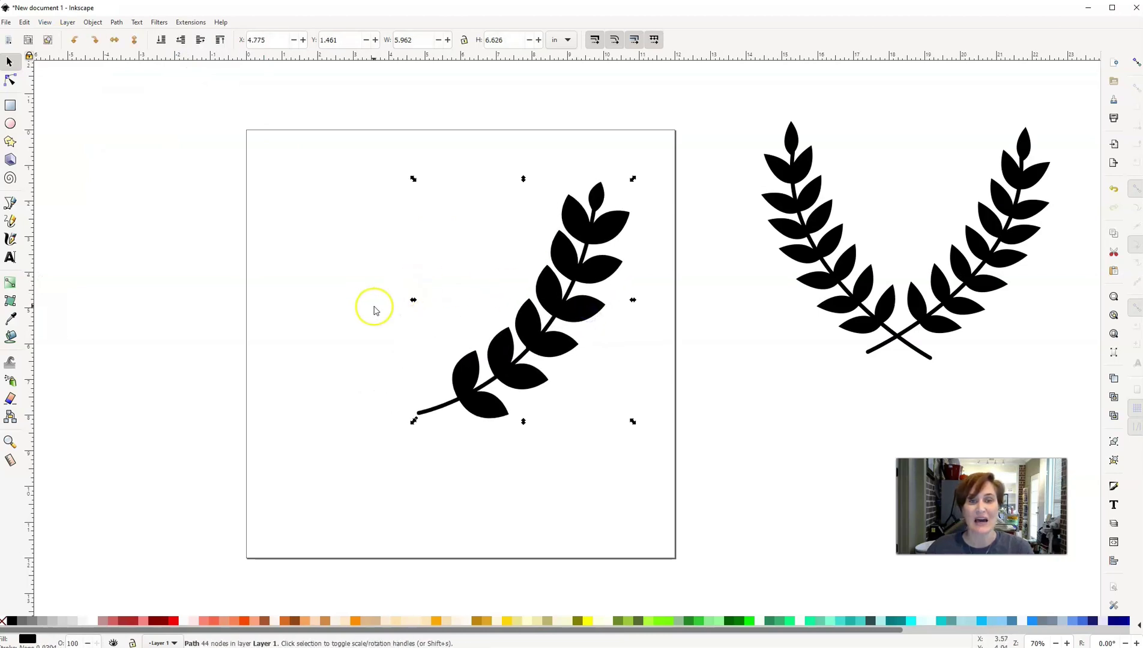
key("ctrl+d")
left_click_drag(557, 306, 500, 273)
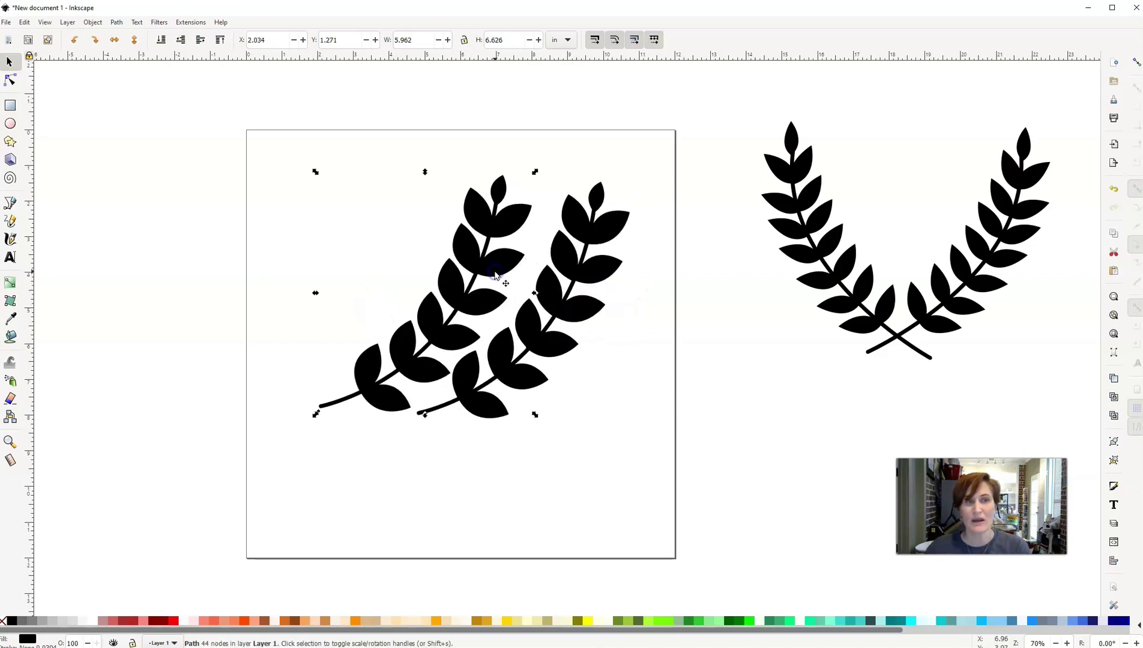
left_click(115, 41)
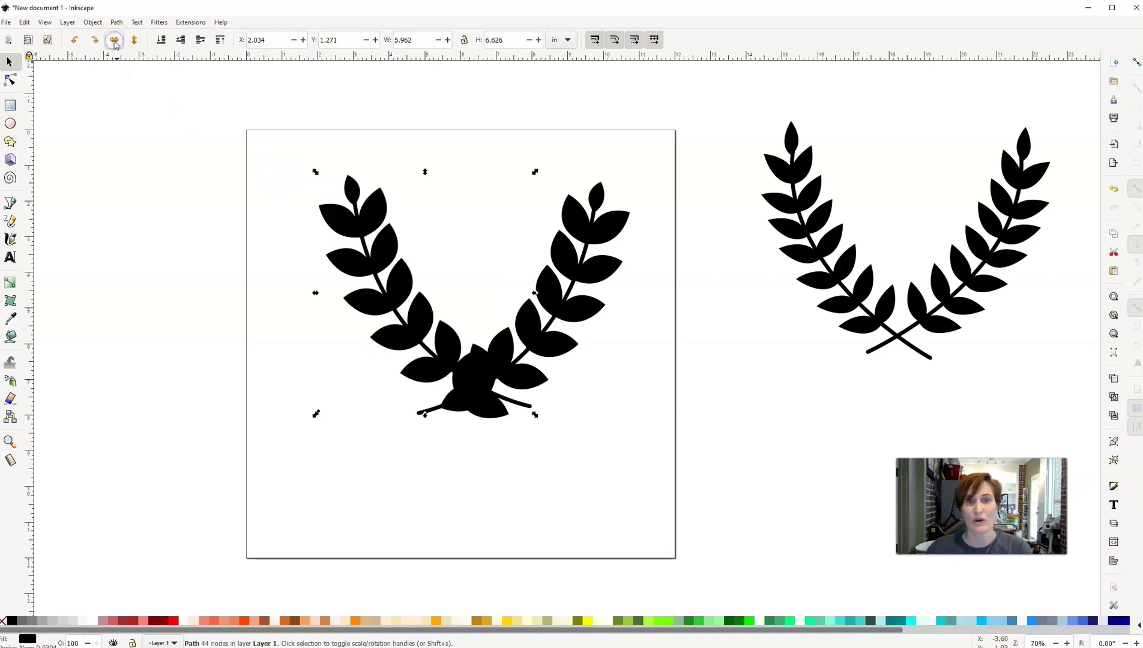
left_click_drag(403, 324, 336, 333)
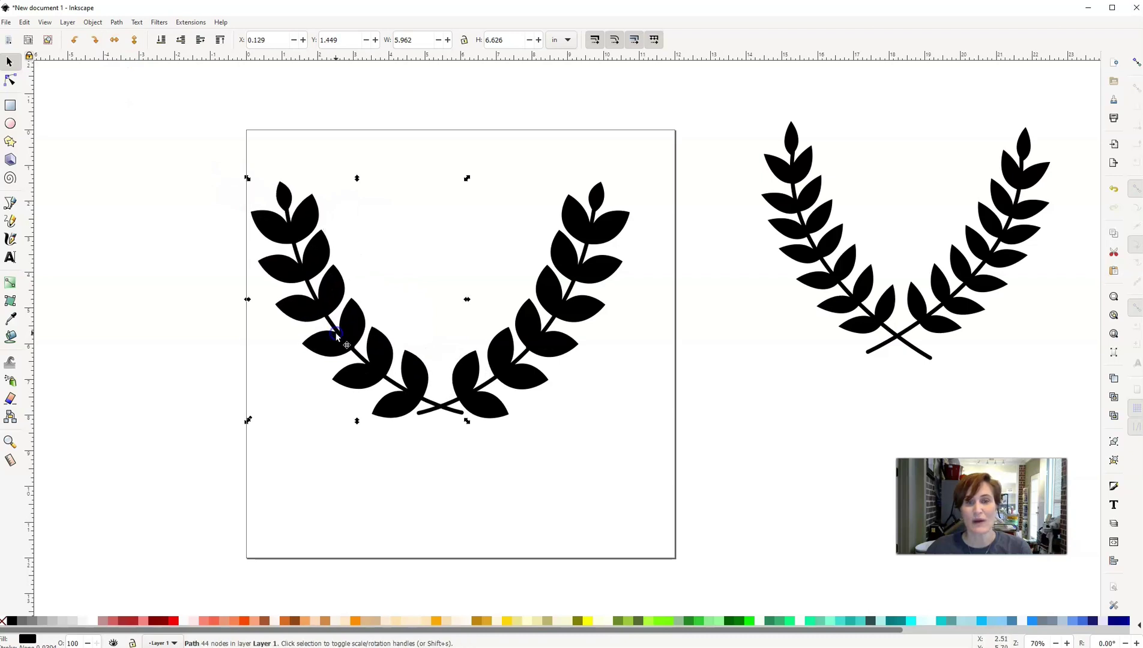
Rotate the left branch slightly clockwise and the right branch slightly counterclockwise, then move the right branch inward so the stems cross.
left_click(312, 247)
left_click_drag(467, 179, 476, 202)
left_click(612, 228)
left_click(611, 229)
left_click_drag(633, 180, 618, 178)
left_click_drag(595, 223, 572, 228)
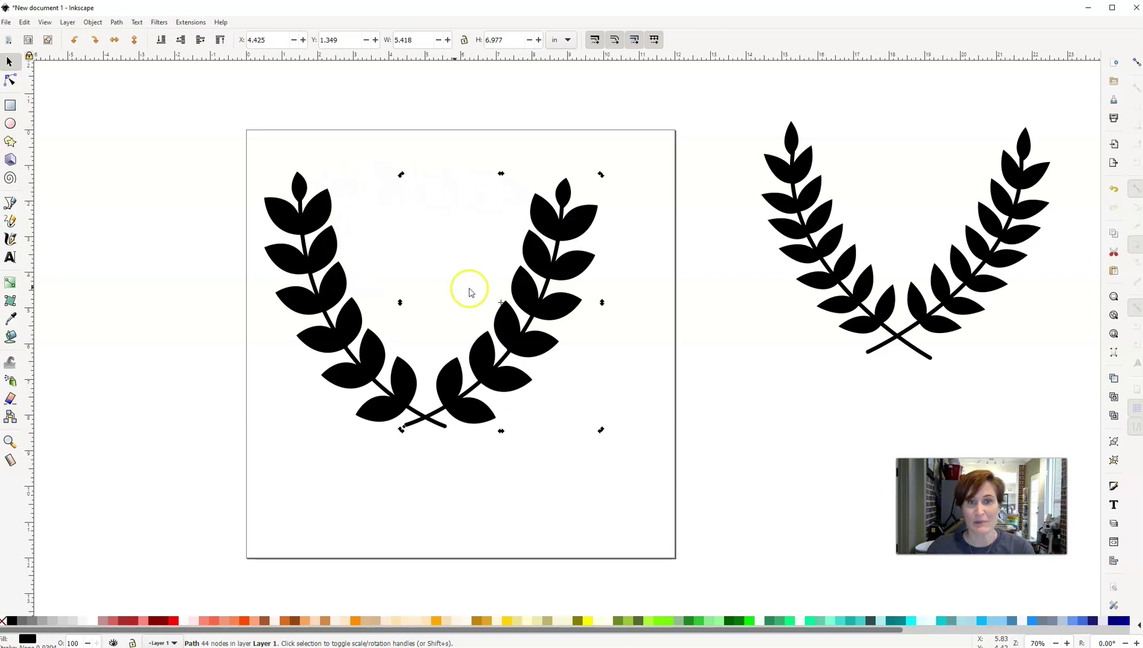
Select both laurel branches and center them on the horizontal axis relative to the selection area.
left_click_drag(226, 120, 655, 497)
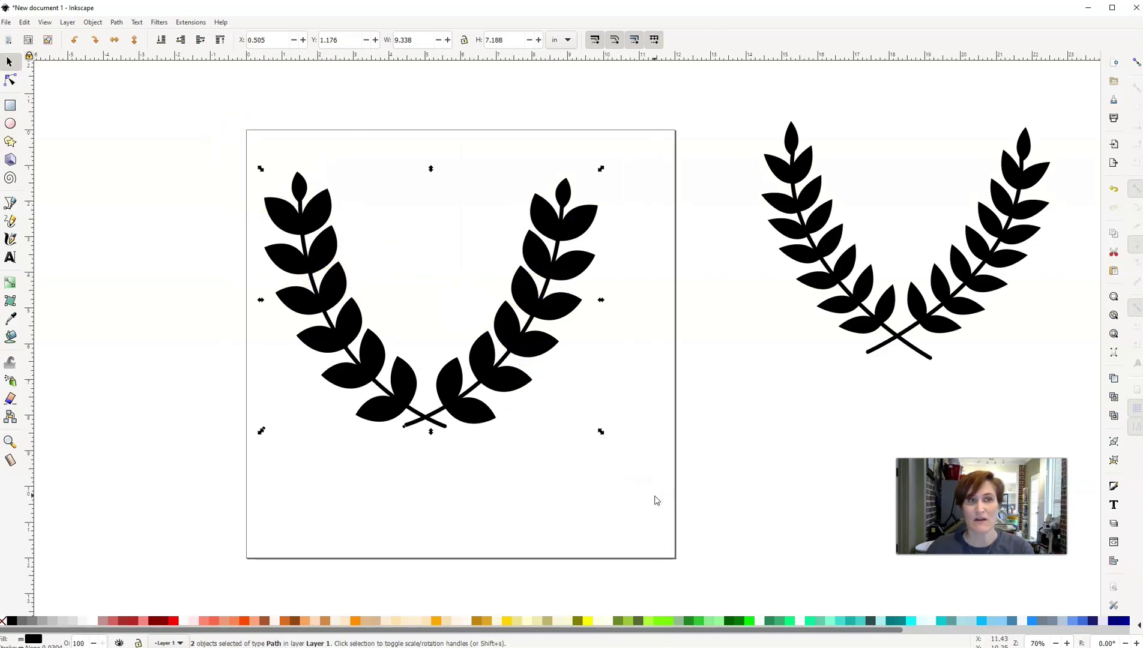
left_click(93, 22)
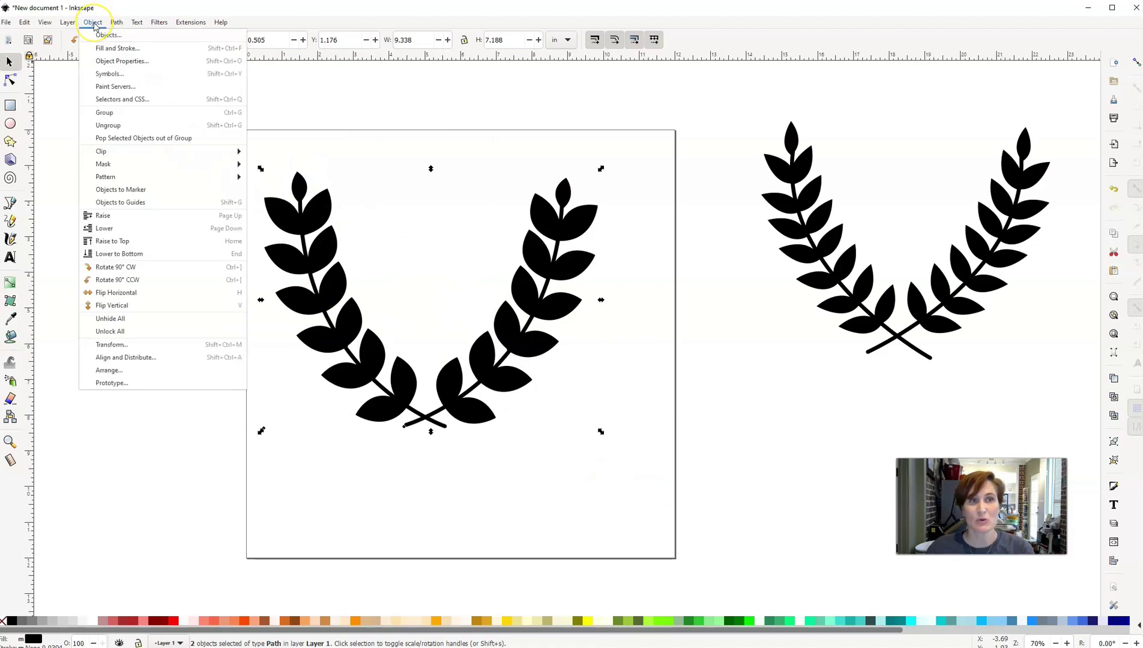
left_click(125, 358)
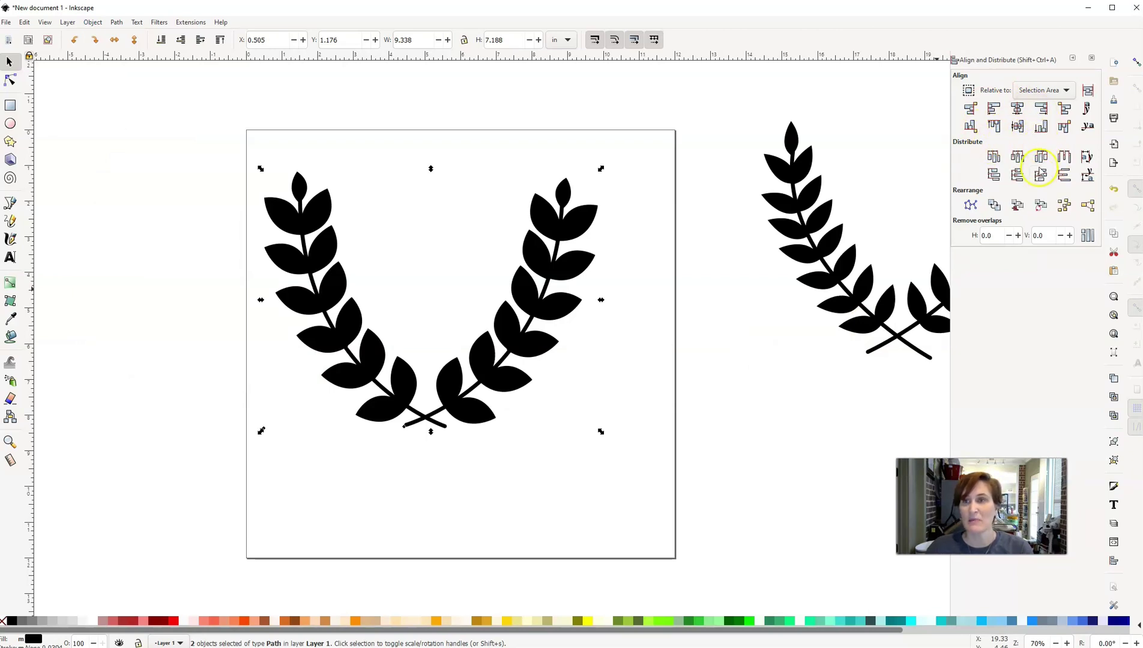
left_click(1019, 130)
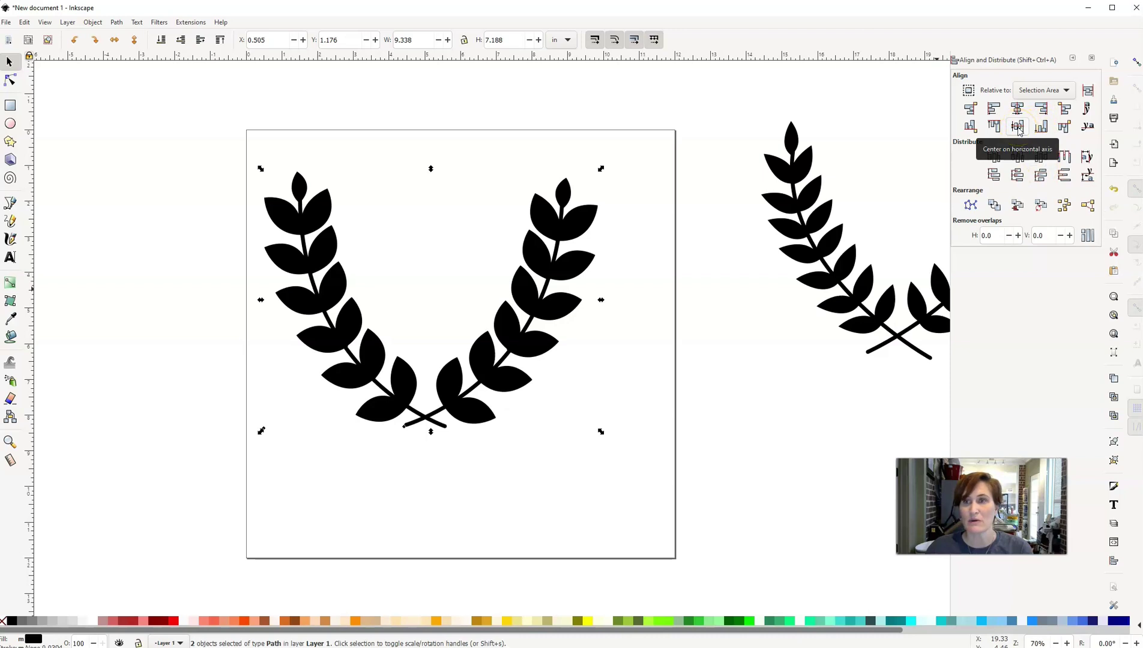
left_click(1023, 129)
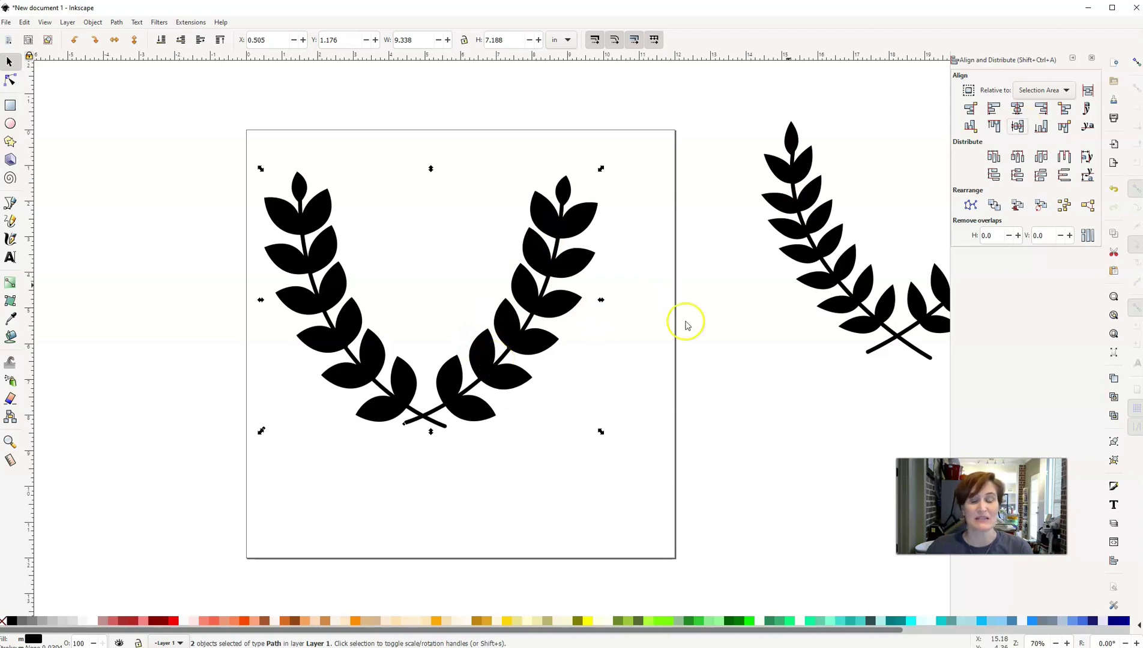
left_click(1092, 58)
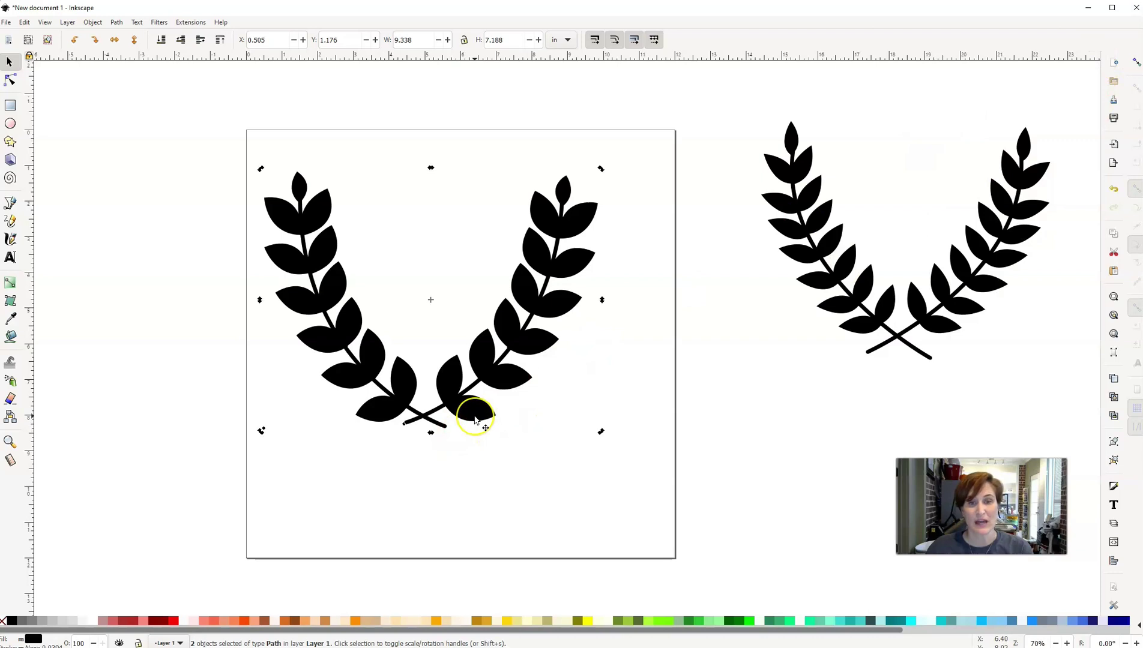
Nudge the right branch slightly toward the left one and rotate it a little counterclockwise to match the opposite side.
left_click(579, 318)
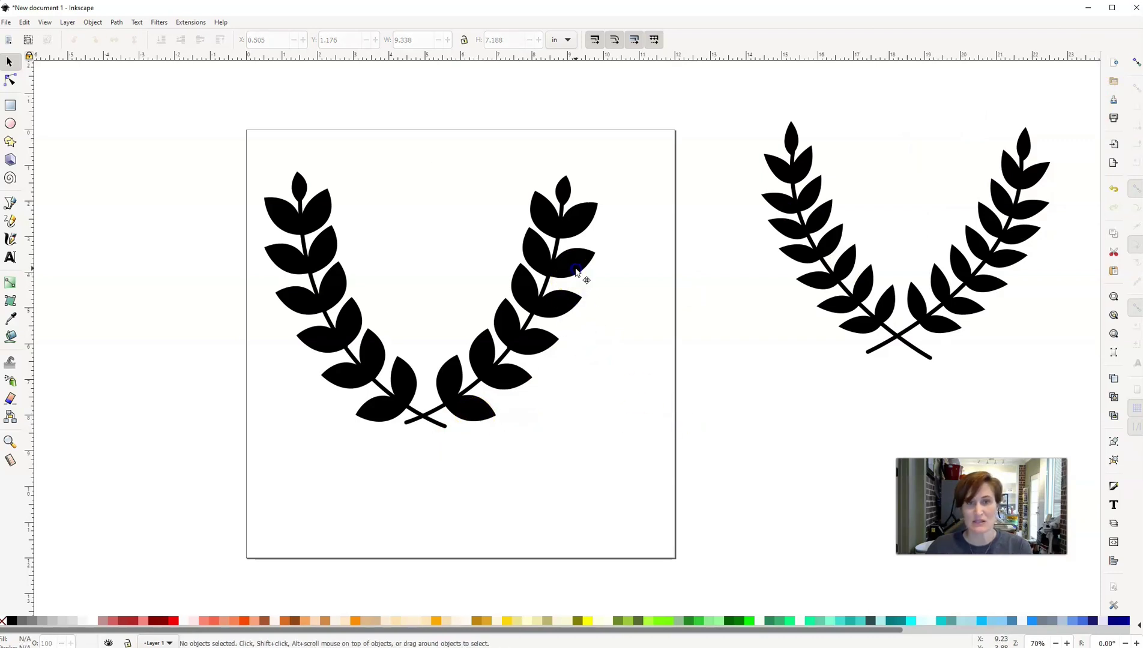
key("Left")
key("Left")
key("Left")
key("Left")
key("Left")
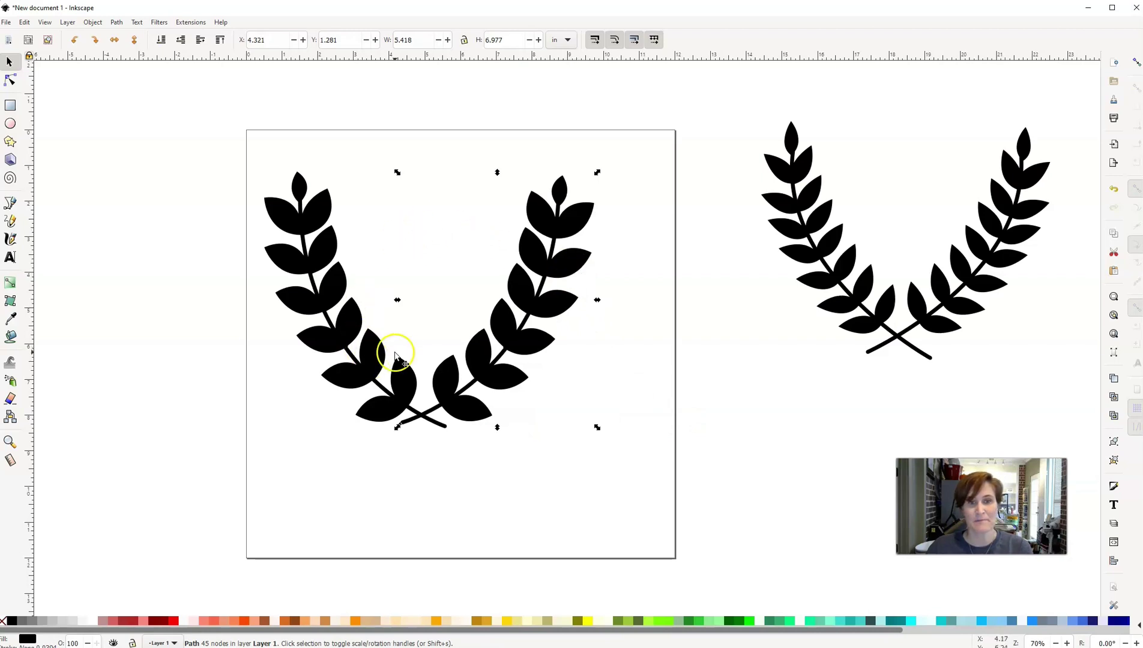
left_click(587, 212)
left_click_drag(600, 182, 596, 169)
left_click(637, 339)
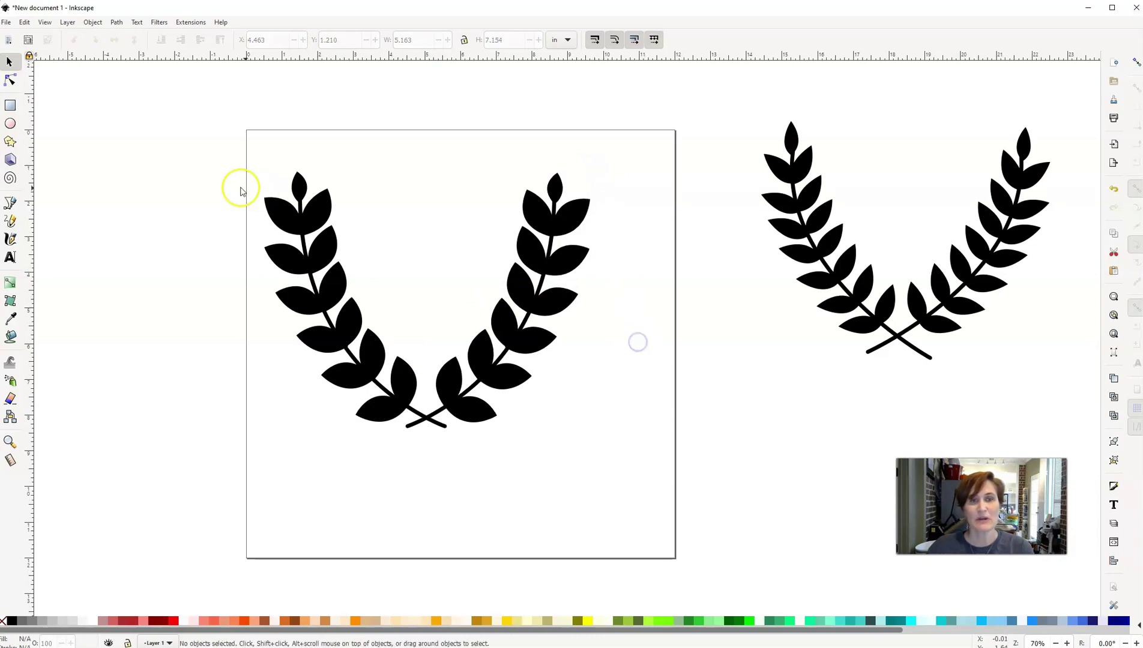
Merge both laurel branches into one path with Union and move the finished wreath lower on the page.
left_click_drag(229, 135, 658, 498)
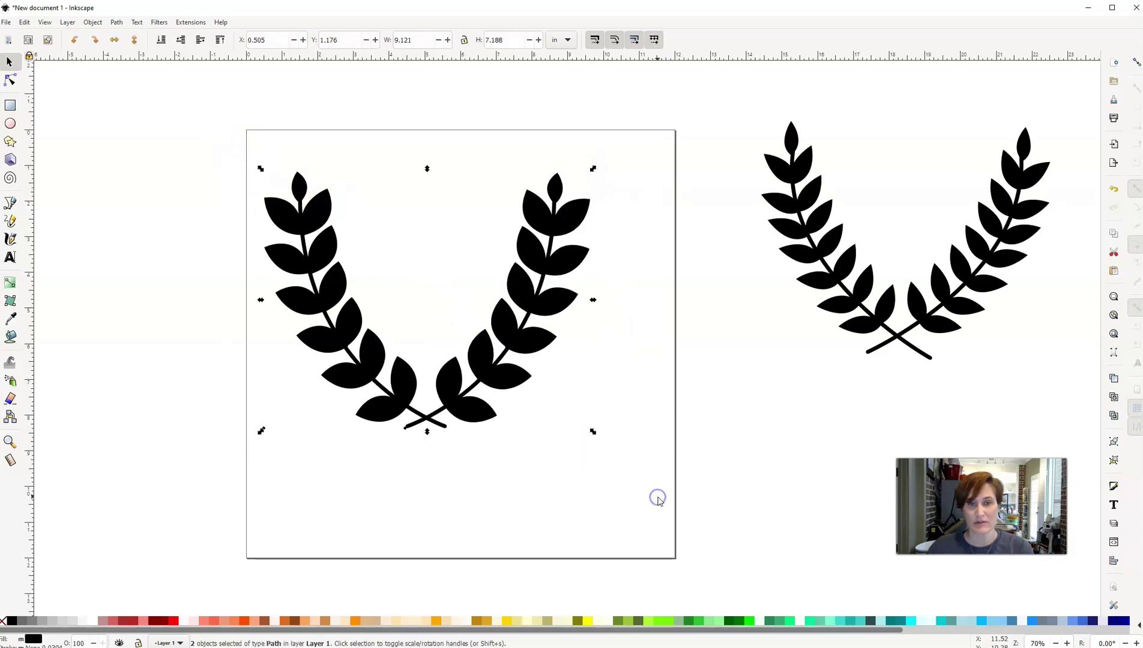
left_click(112, 24)
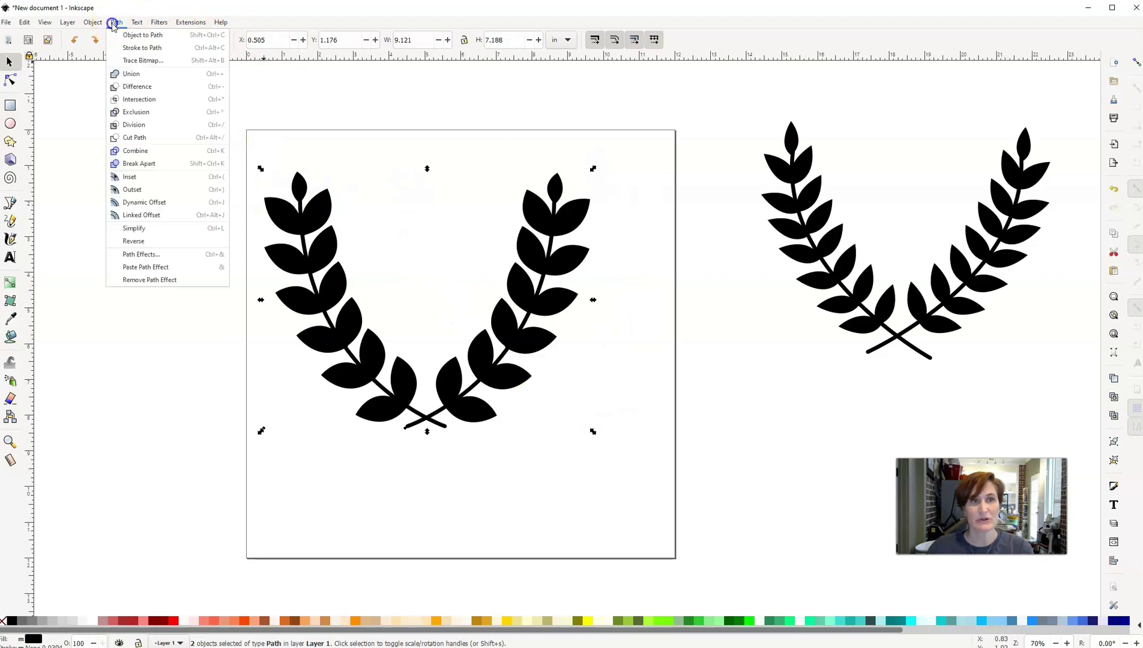
left_click(128, 77)
left_click_drag(476, 422, 498, 464)
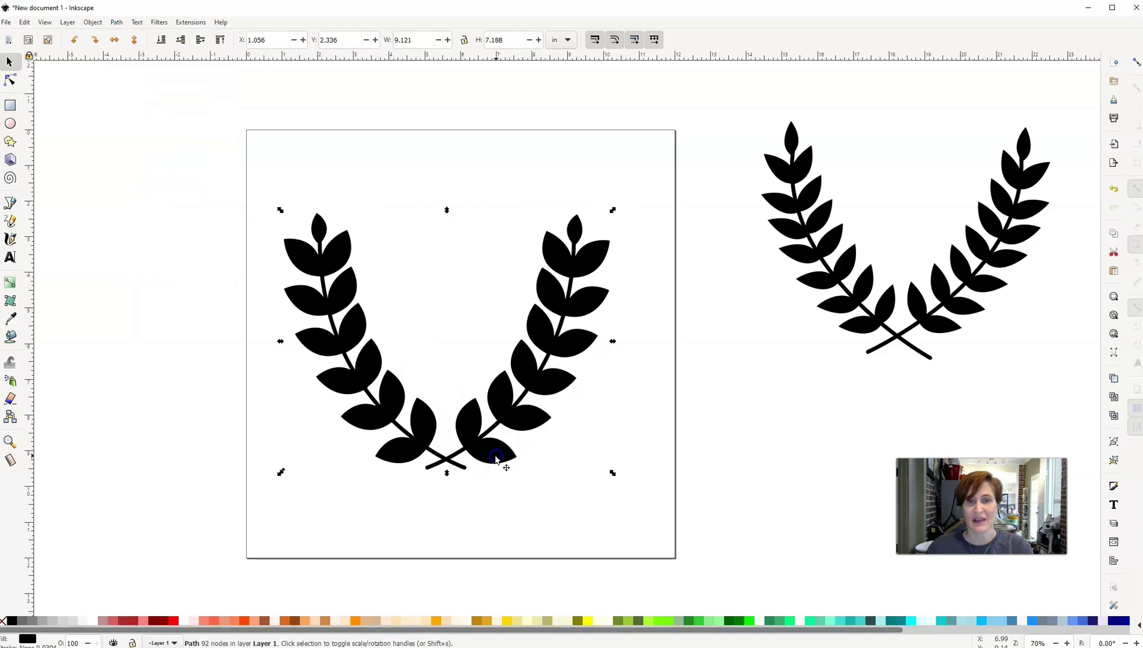
left_click(507, 323)
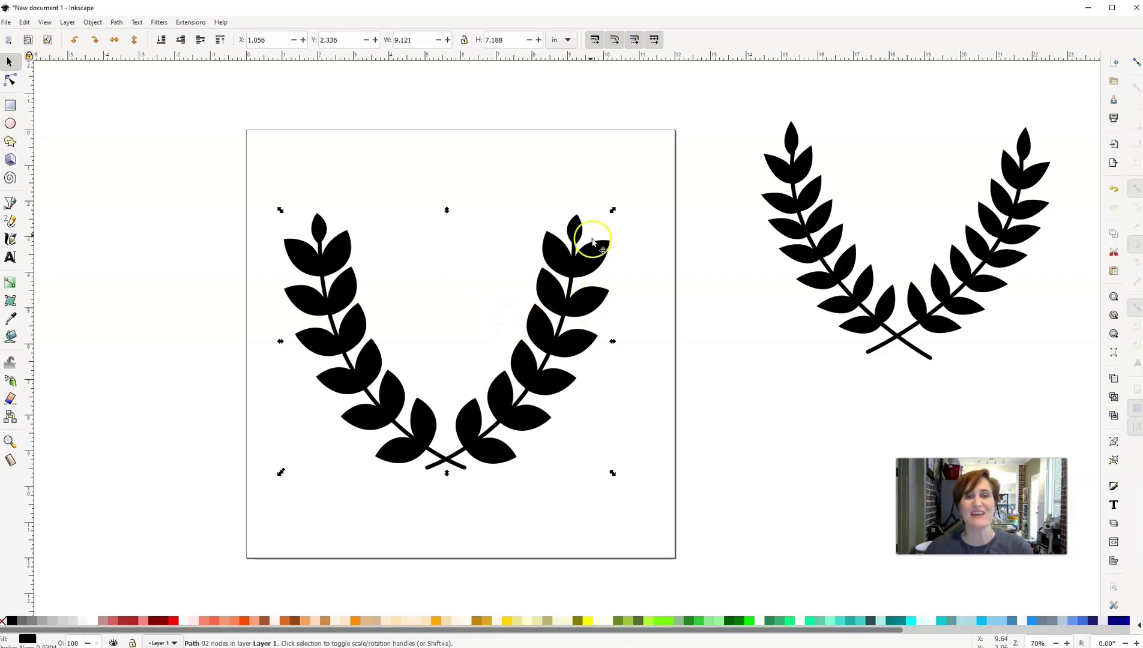